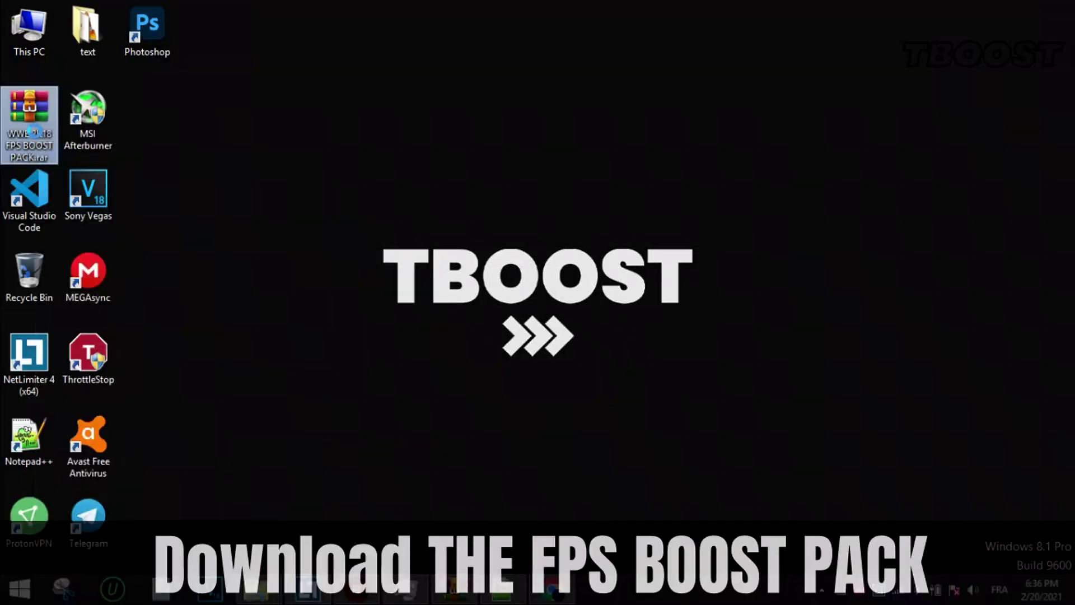
Step: Show the context menu for the WWE 2K18 FPS BOOST PACK.rar archive on the desktop
right_click(37, 123)
Step: Extract the boost pack to the desktop and copy config.ini from its Game Config File folder
click(112, 161)
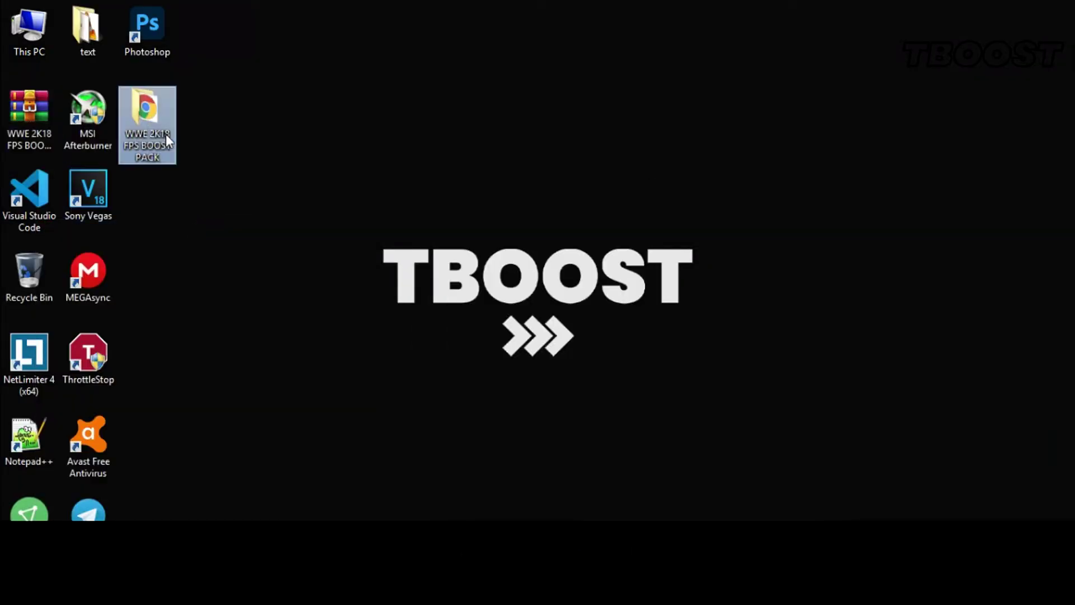
double_click(166, 133)
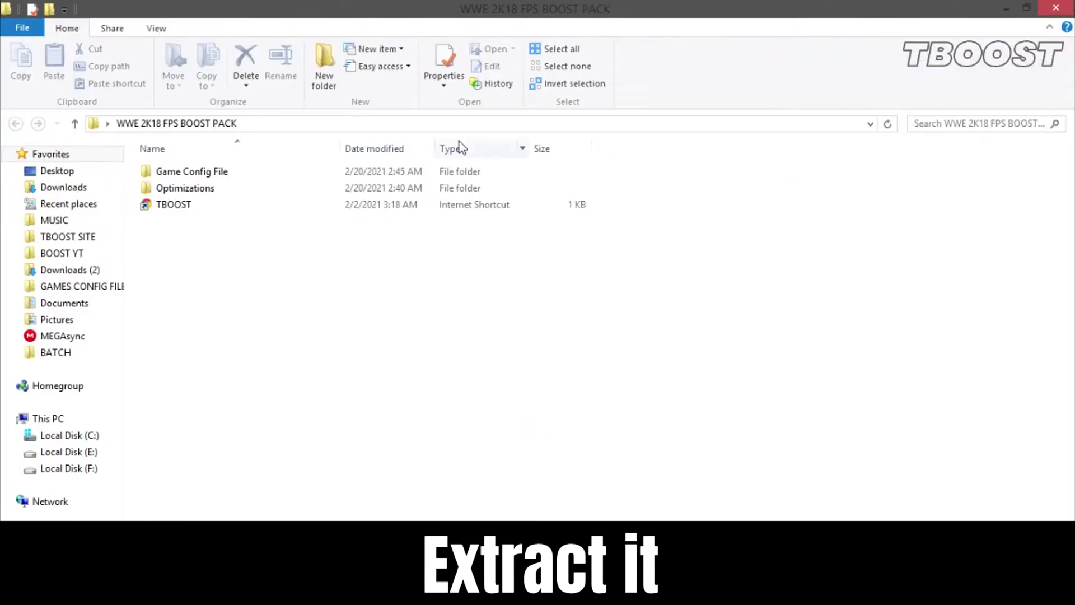
double_click(456, 171)
click(455, 174)
right_click(454, 175)
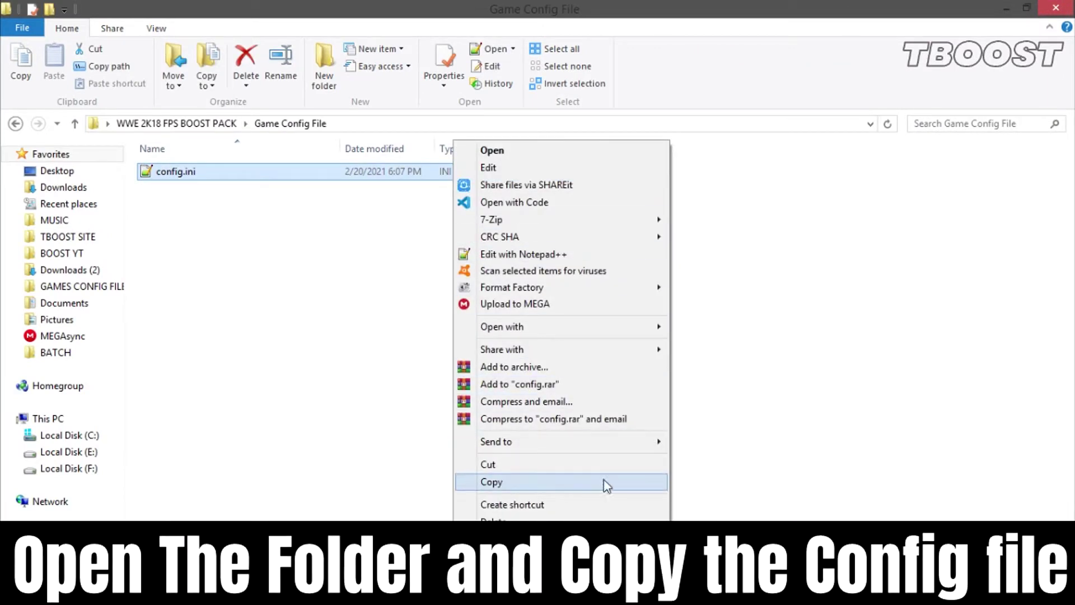
click(644, 485)
Step: Paste config.ini into Documents\WWE2K18, replacing the existing file
click(79, 303)
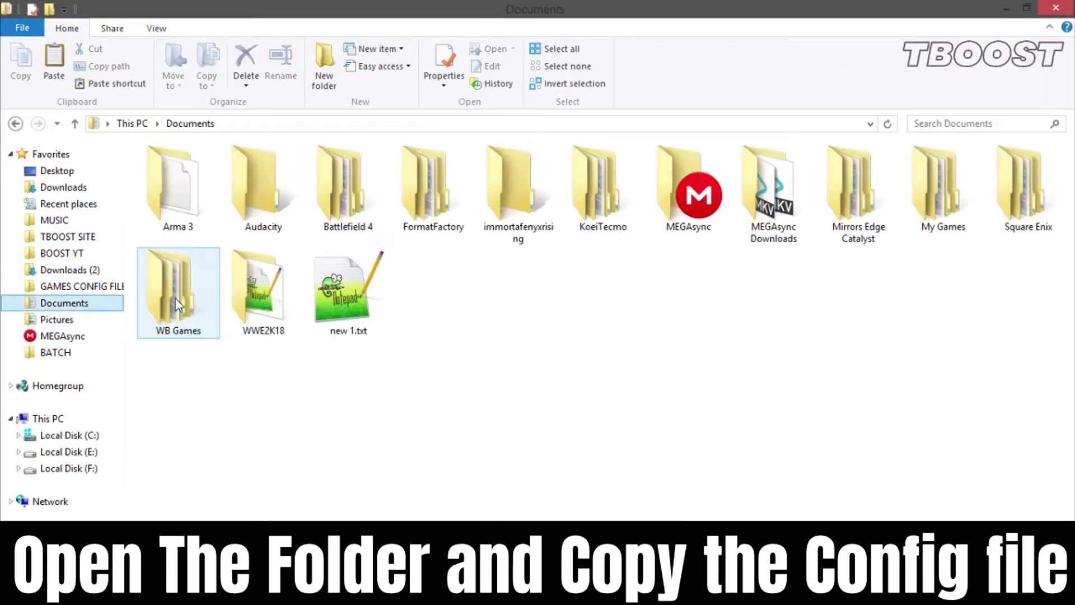
double_click(260, 292)
right_click(283, 272)
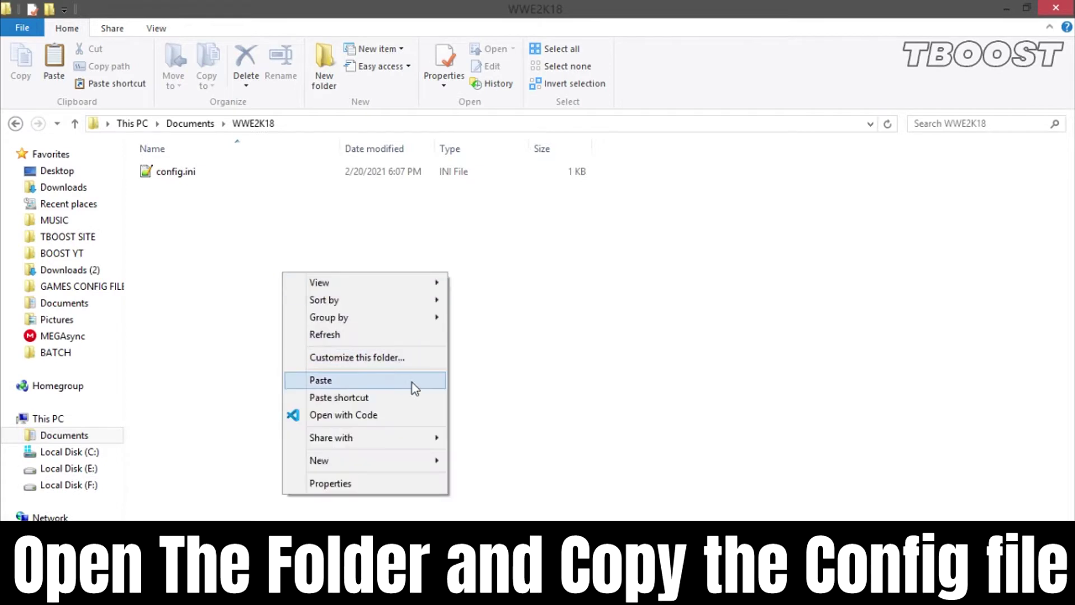
click(412, 382)
click(459, 164)
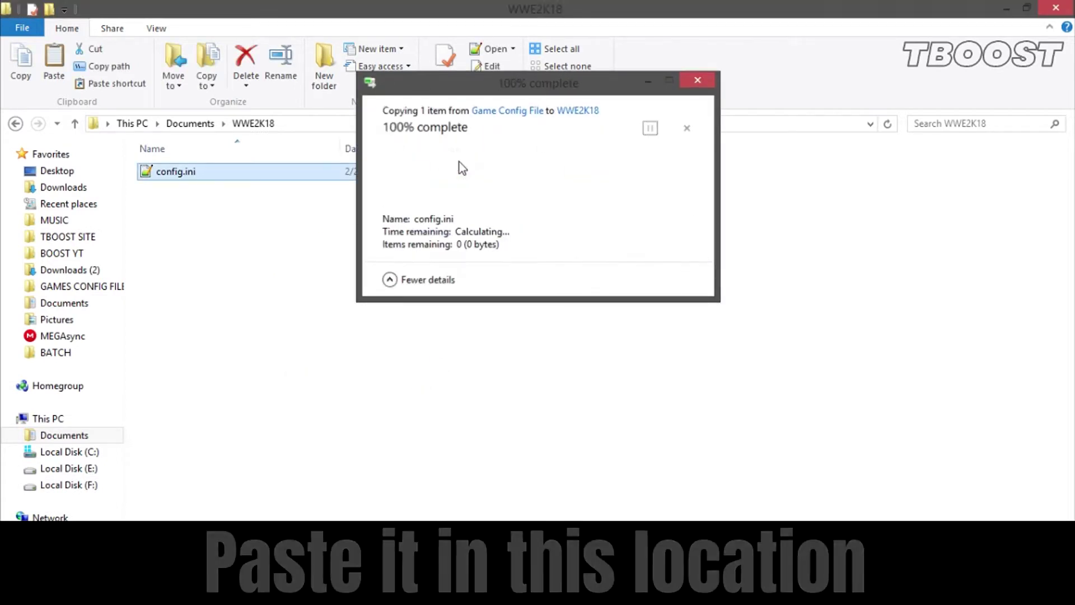
Step: Make config.ini read-only in its Properties and paste the replacement copy once more
right_click(426, 171)
click(538, 557)
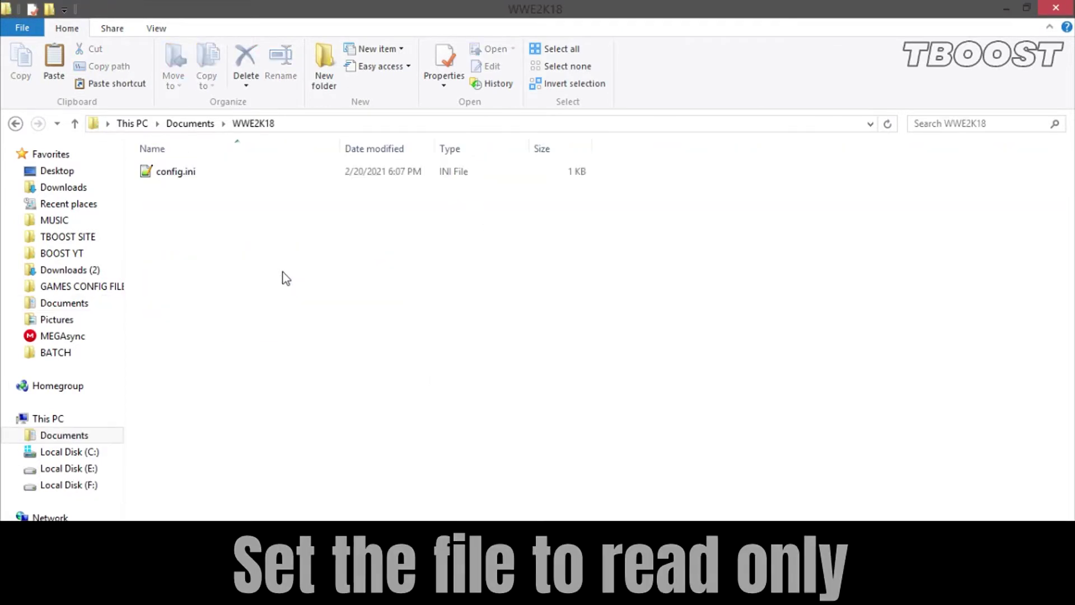
right_click(283, 274)
click(419, 382)
click(459, 168)
right_click(461, 496)
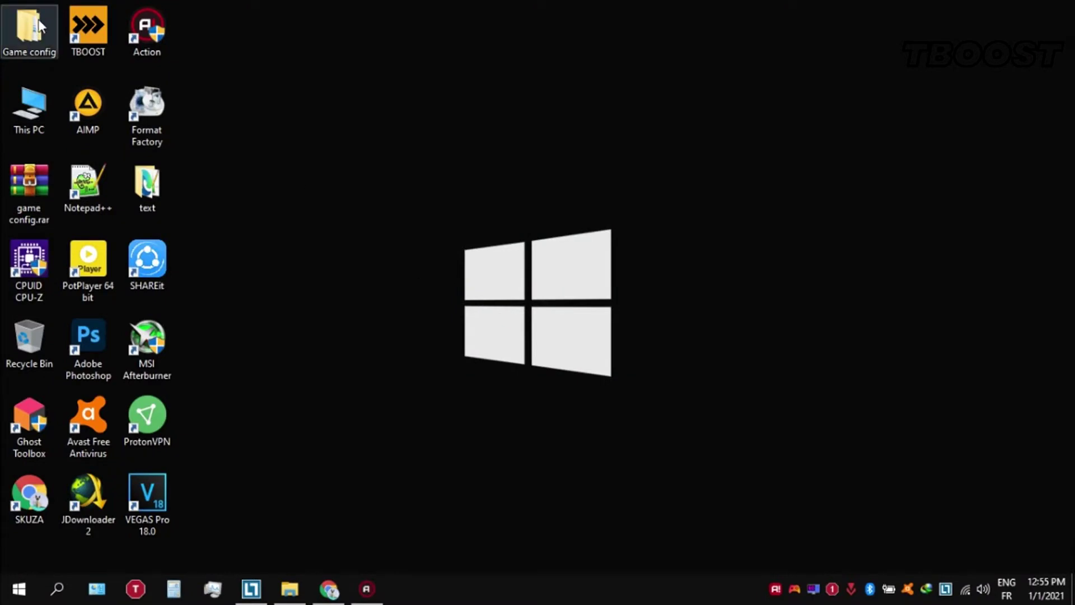
Step: Open Ultimate Perofrmance Command.txt from Game config > Optimizations in Notepad++
double_click(38, 19)
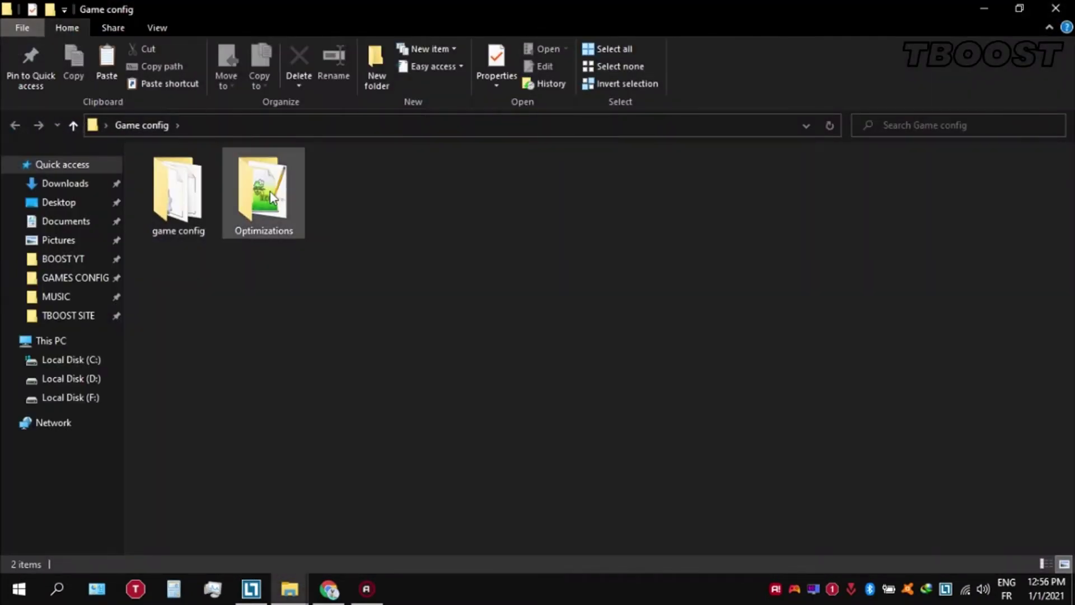
double_click(270, 190)
click(270, 190)
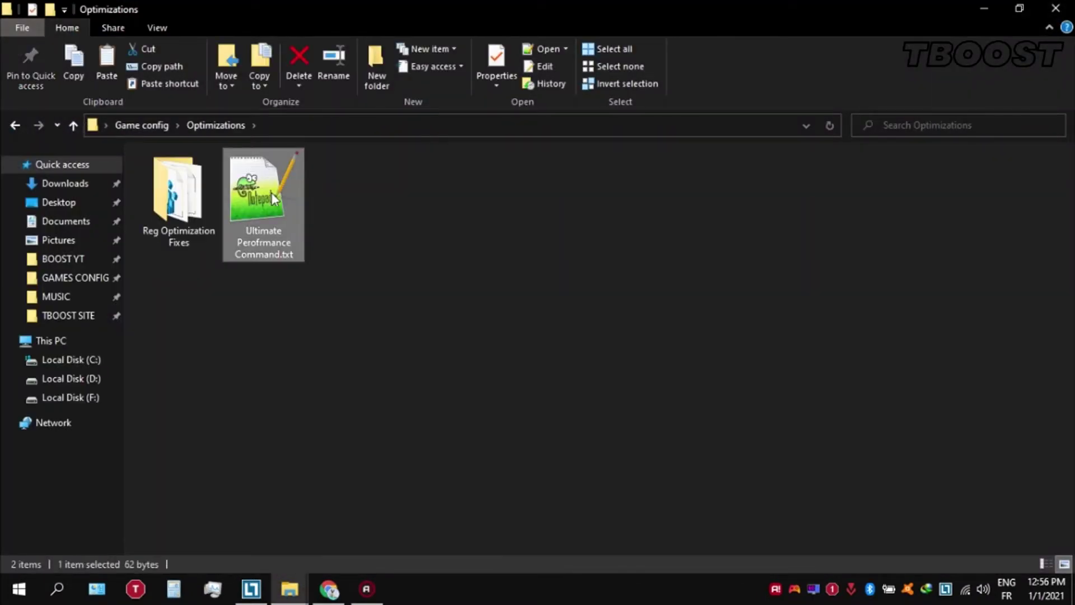
double_click(272, 192)
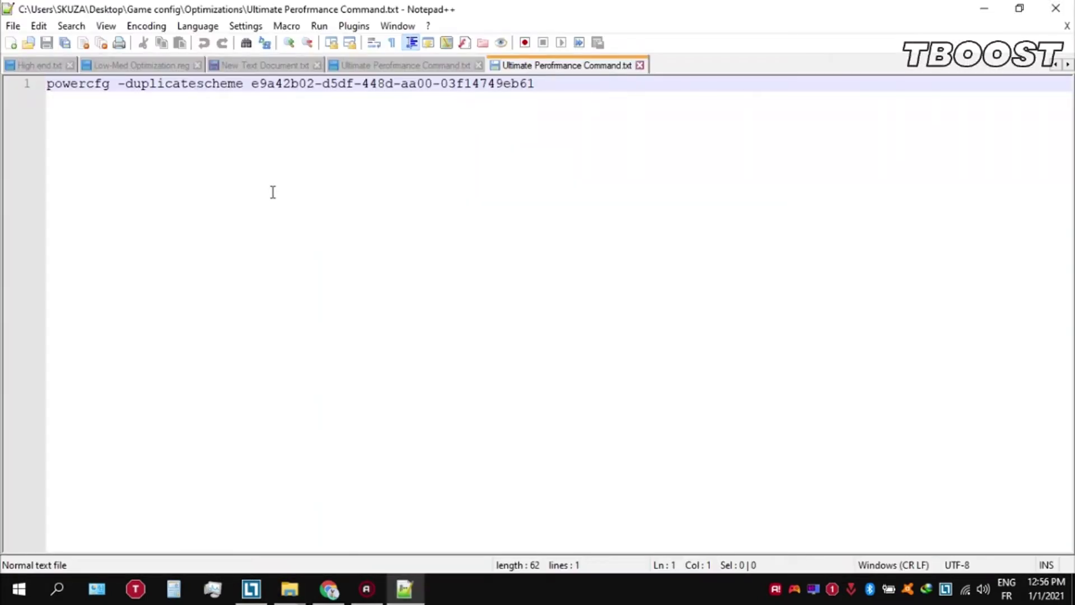
Step: Copy the powercfg -duplicatescheme command line
click(26, 90)
right_click(123, 83)
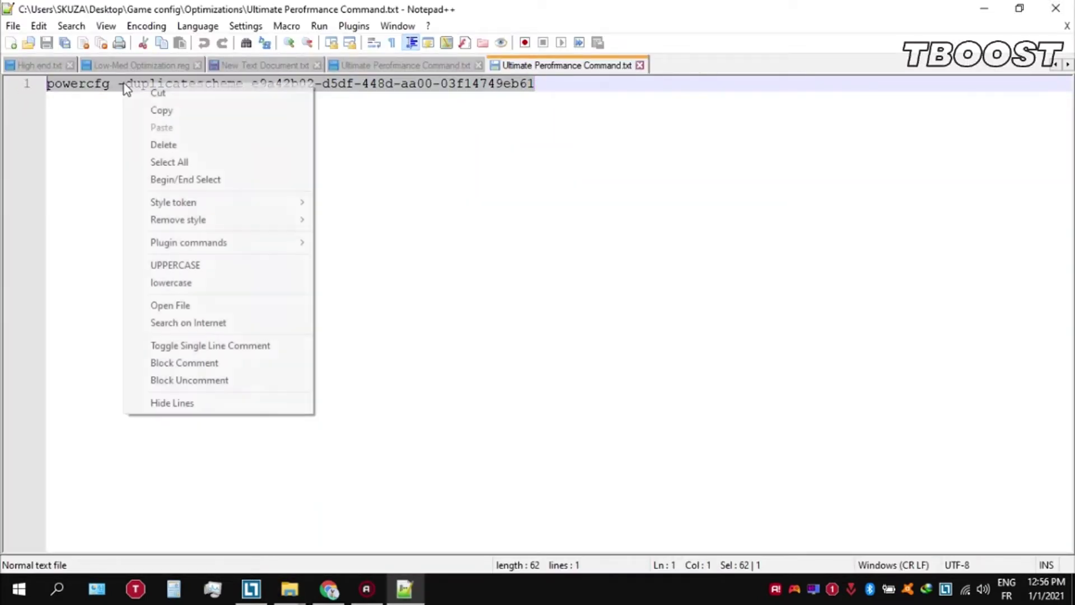
click(264, 111)
click(19, 588)
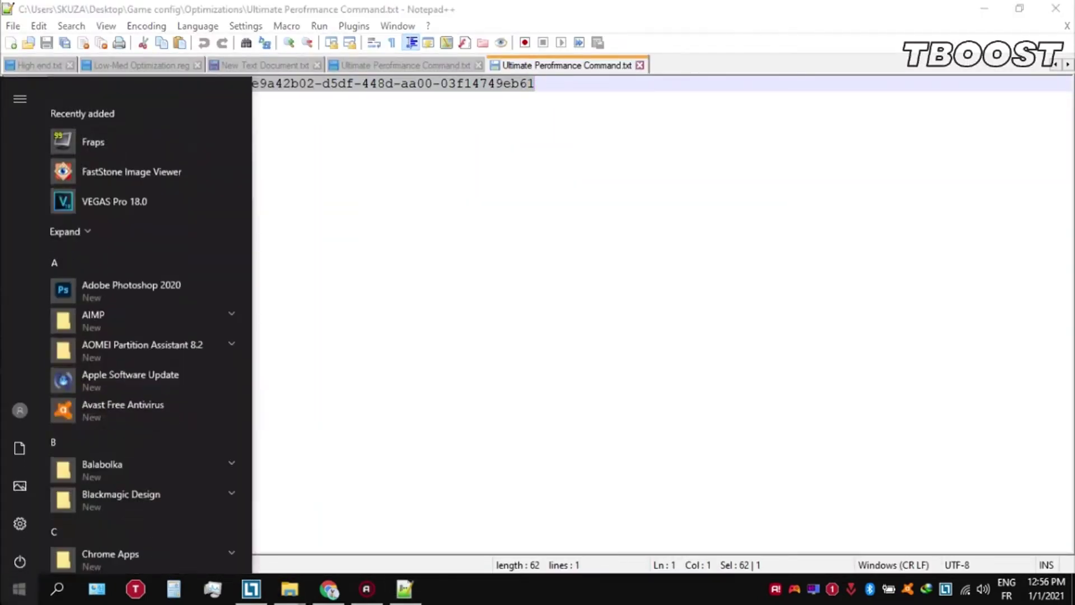
Step: Open an administrator Command Prompt via cmd search, paste the powercfg command and run it
text(cmd)
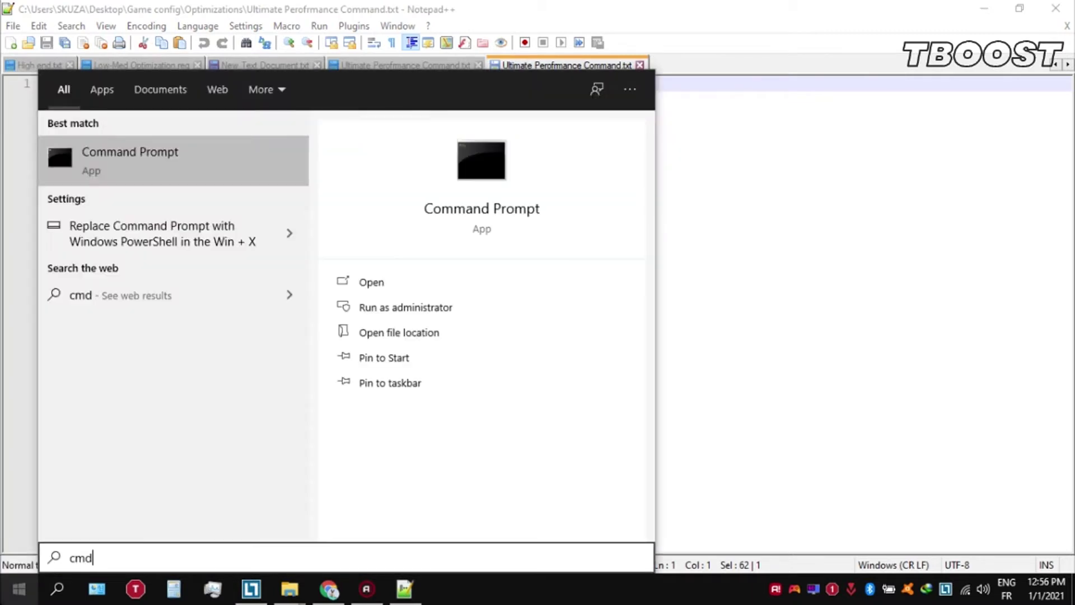
right_click(159, 152)
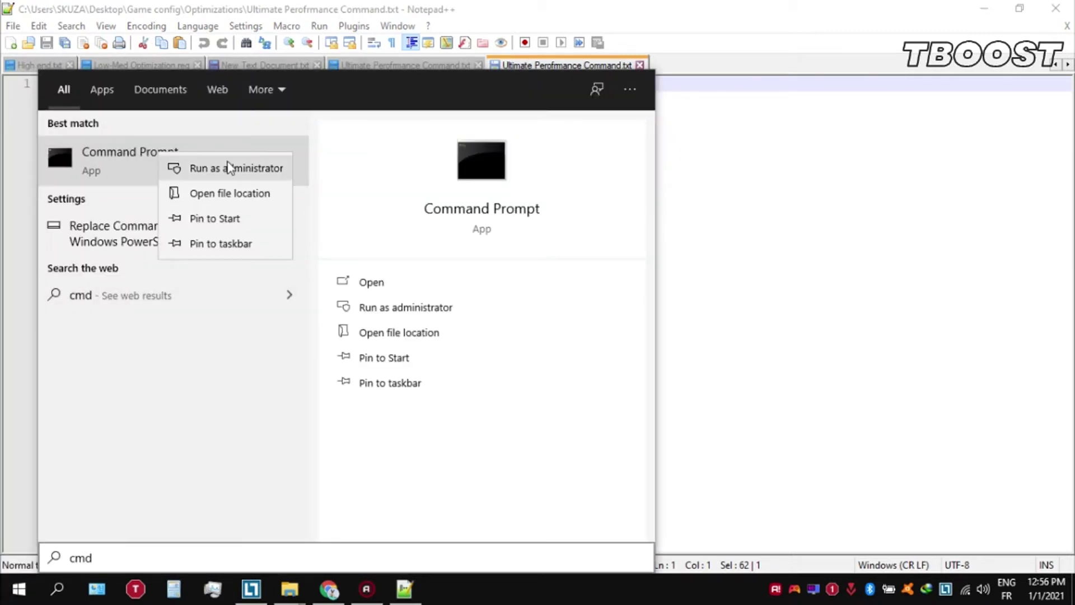
click(256, 168)
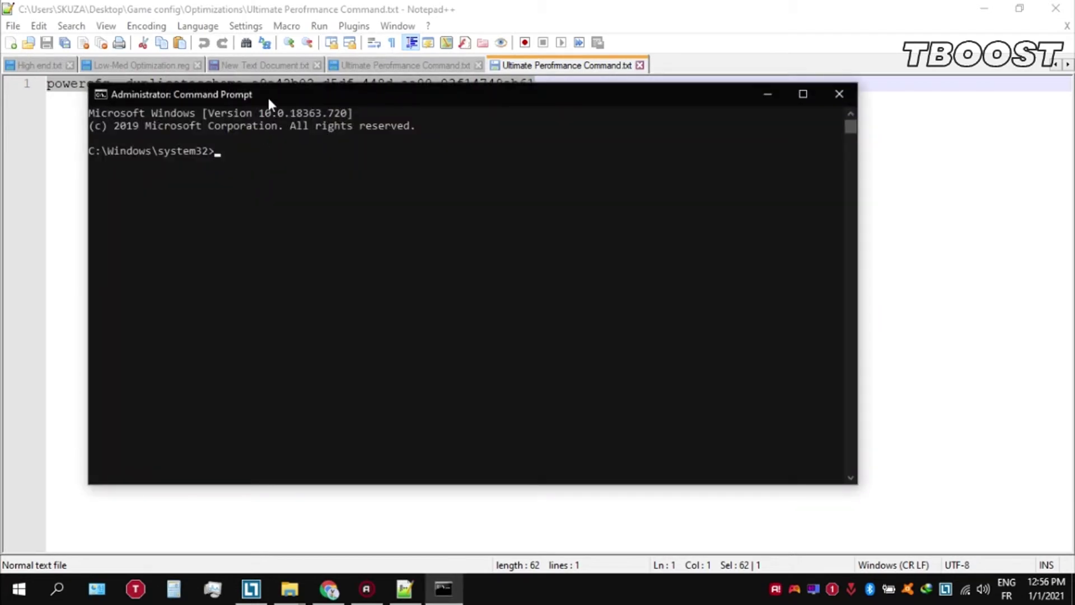
right_click(268, 99)
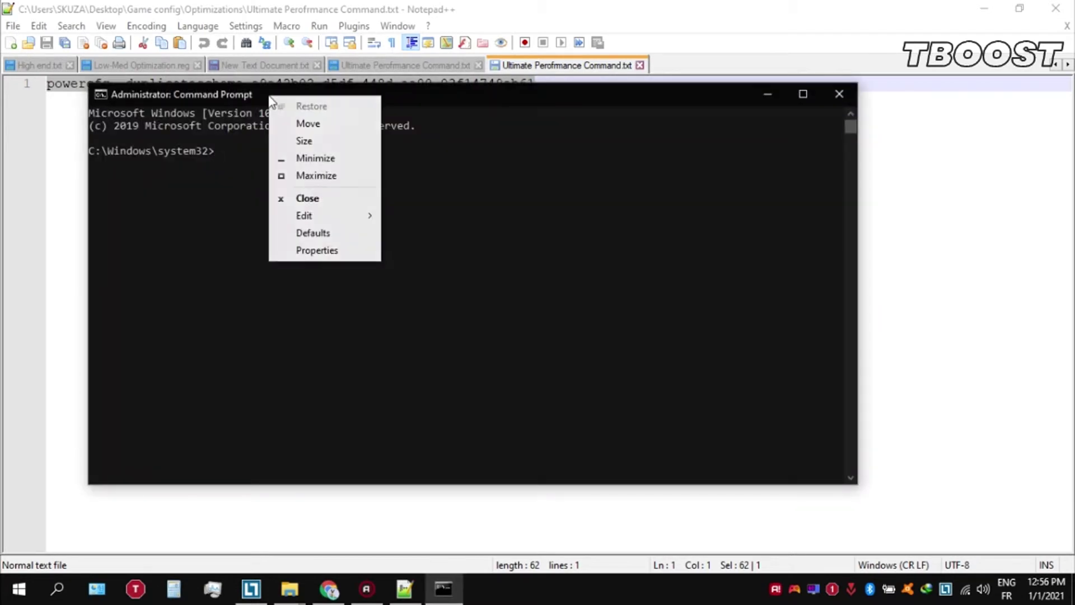
mouse_move(347, 215)
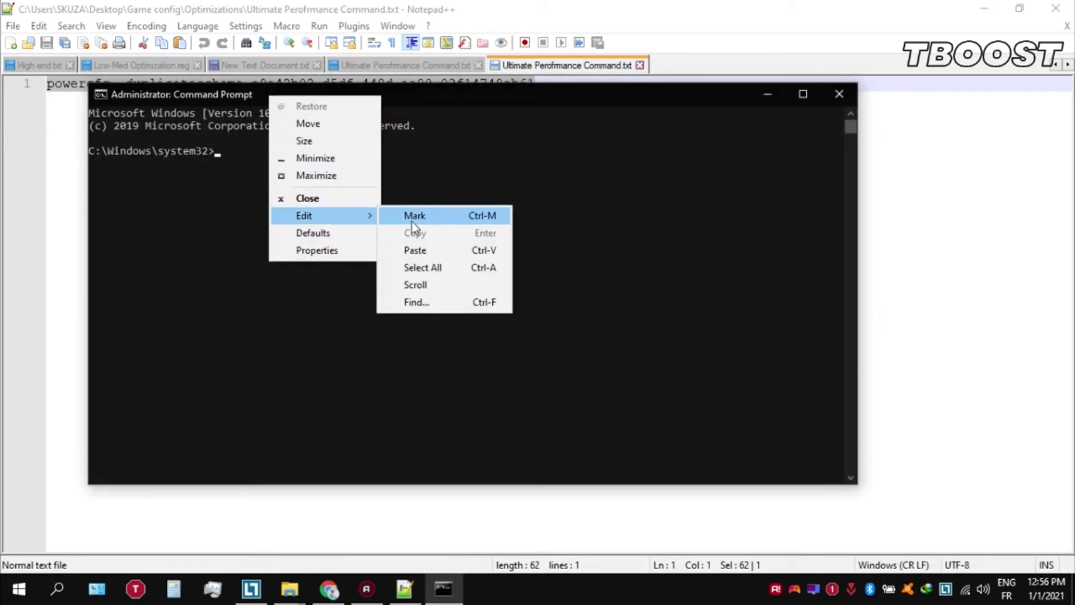
click(428, 250)
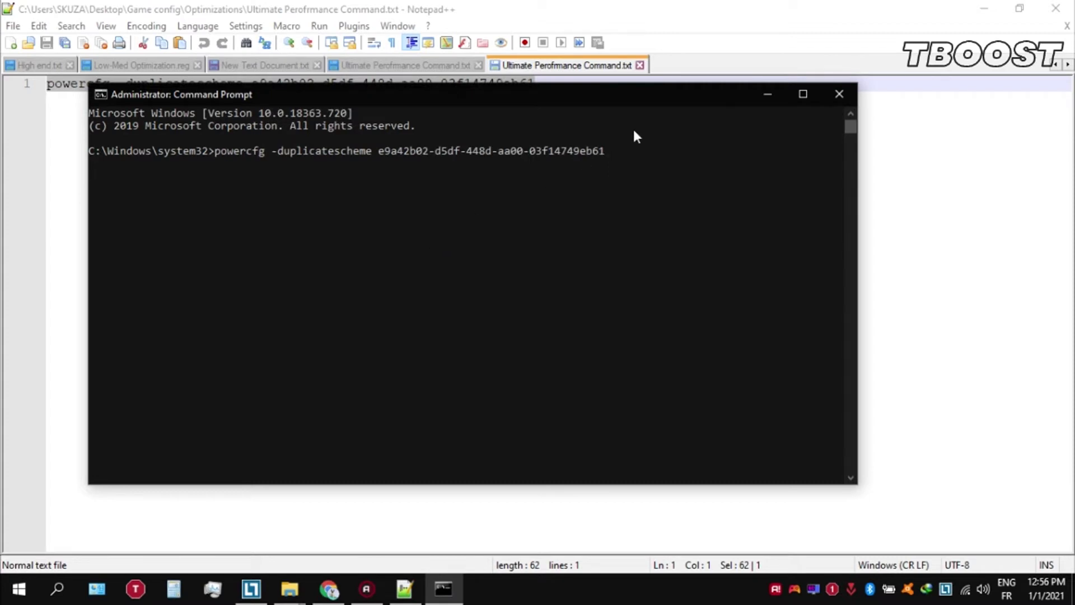
key(Return)
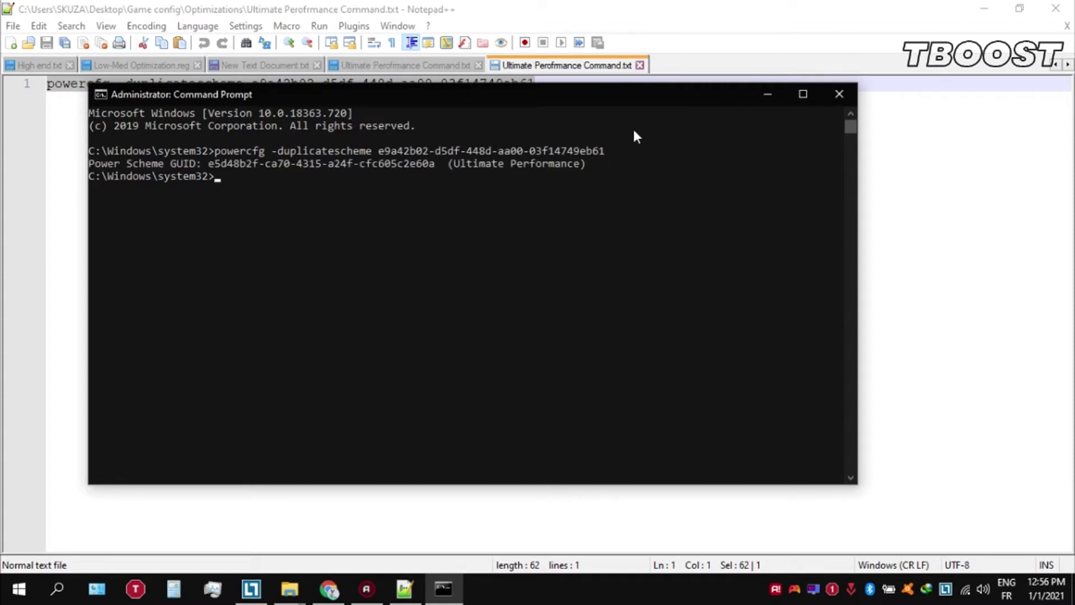
Step: Close Command Prompt and select the Ultimate Performance plan in Power Options
click(849, 95)
right_click(888, 589)
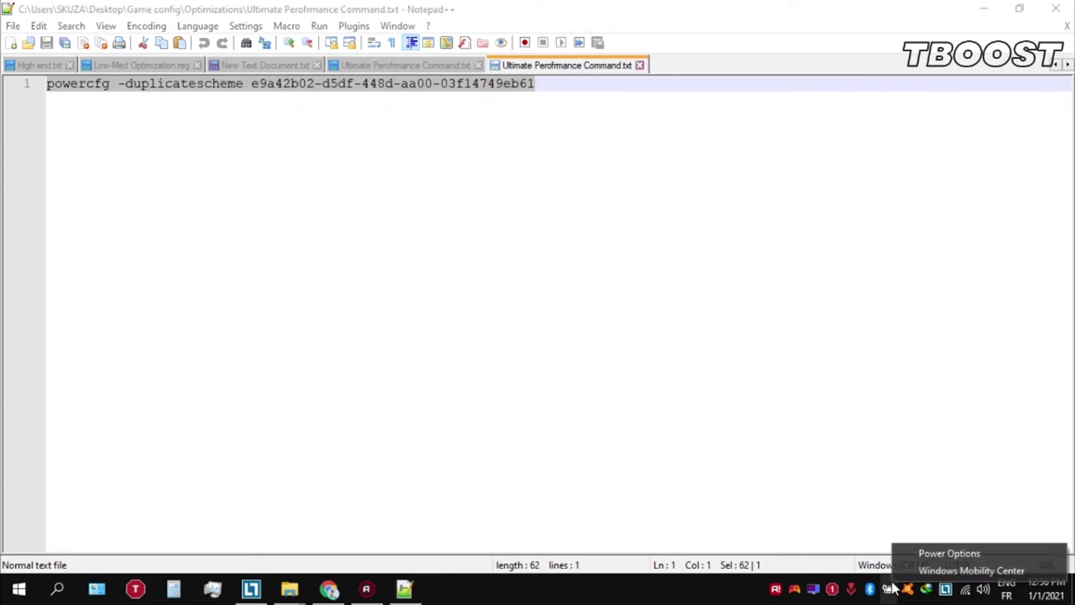
click(912, 566)
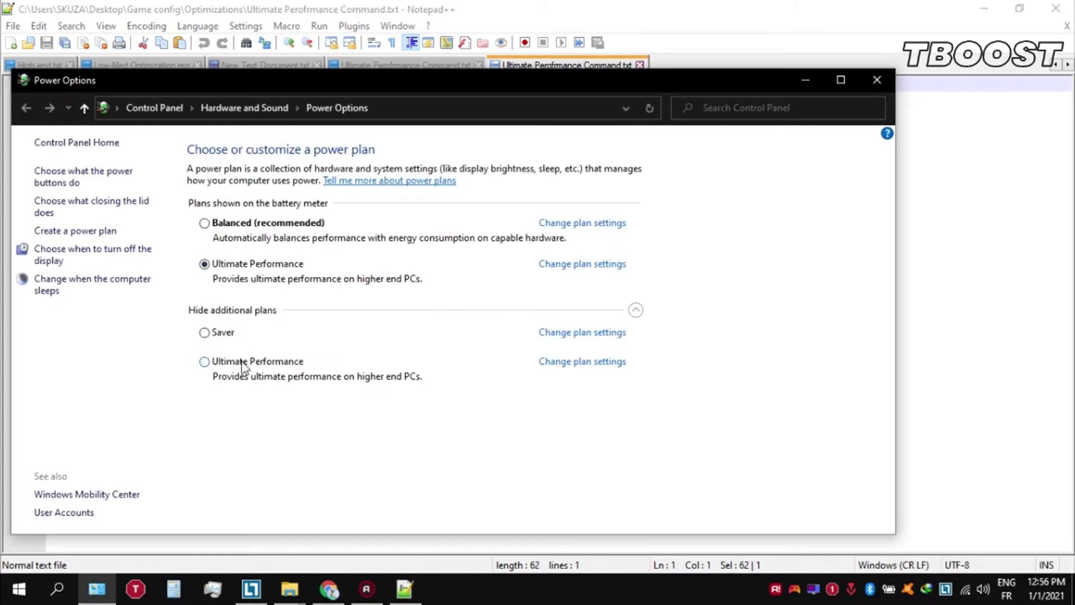
click(216, 336)
click(220, 361)
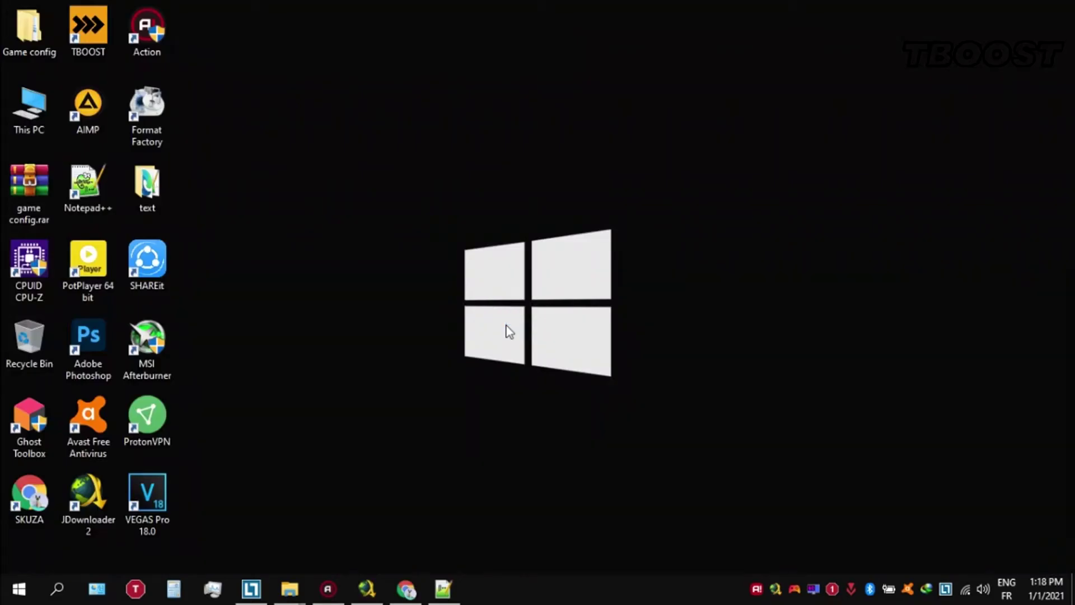
Step: Open the Game config > Optimizations > Reg Optimization Fixes folder
double_click(19, 35)
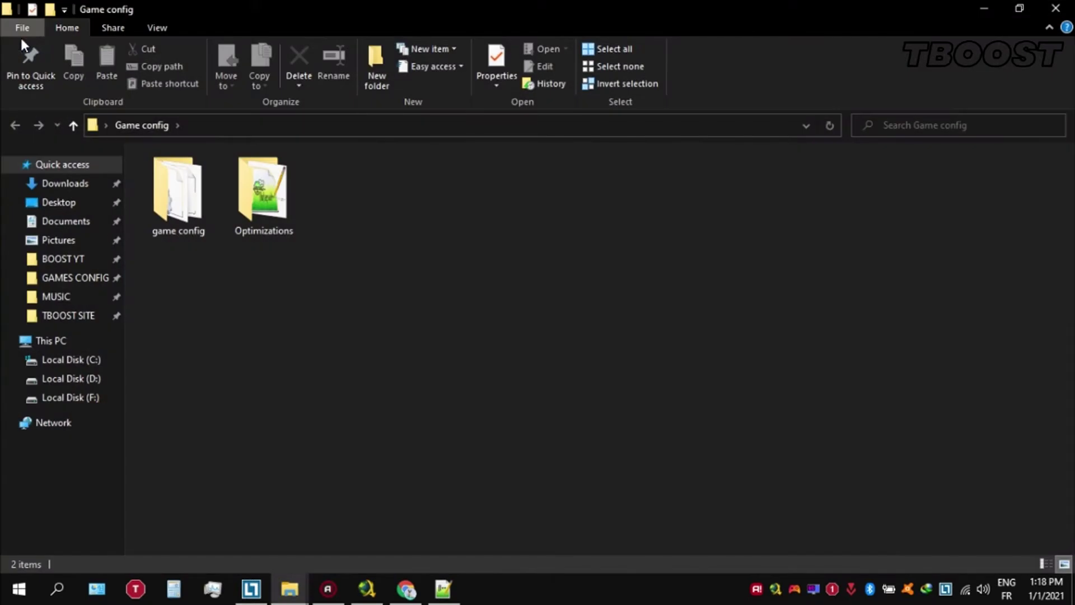
double_click(273, 180)
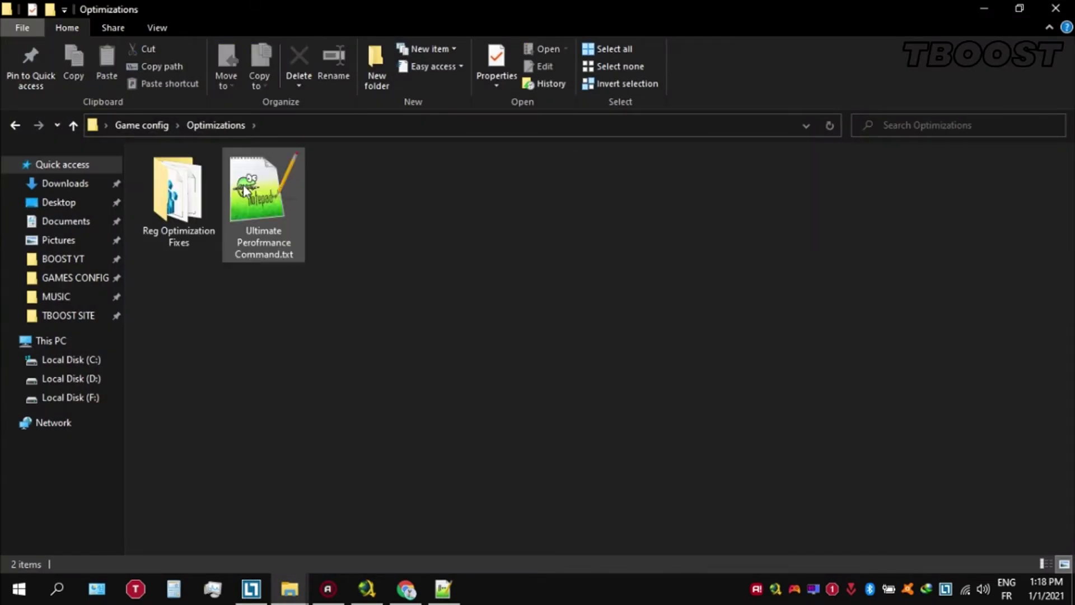
double_click(190, 200)
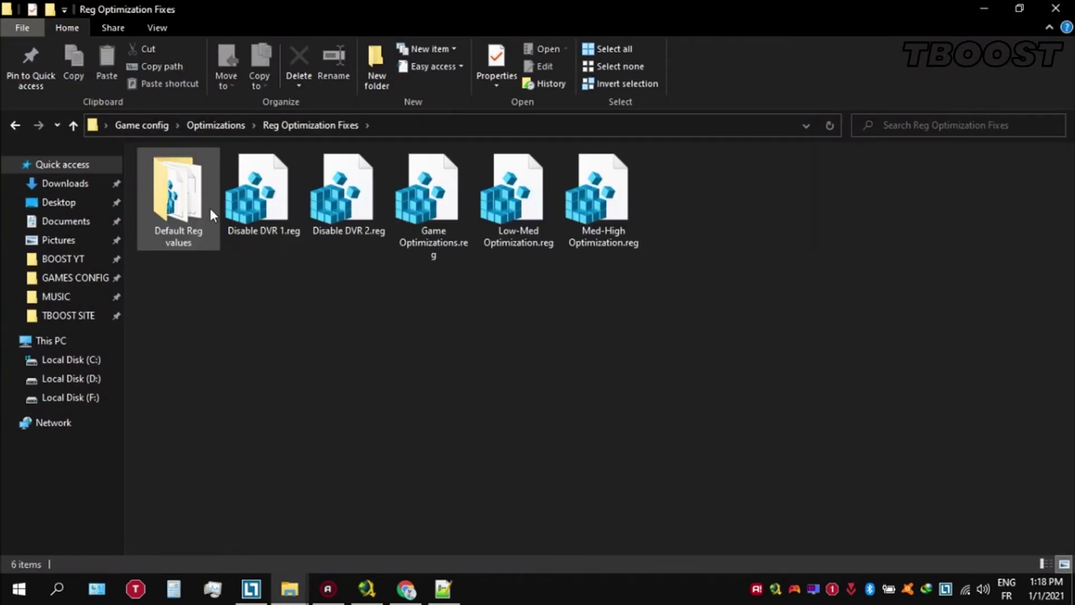
drag(270, 257, 286, 349)
Step: Merge Disable DVR 1, Disable DVR 2, Game Optimizations and Low-Med Optimization .reg files, confirming each
double_click(257, 193)
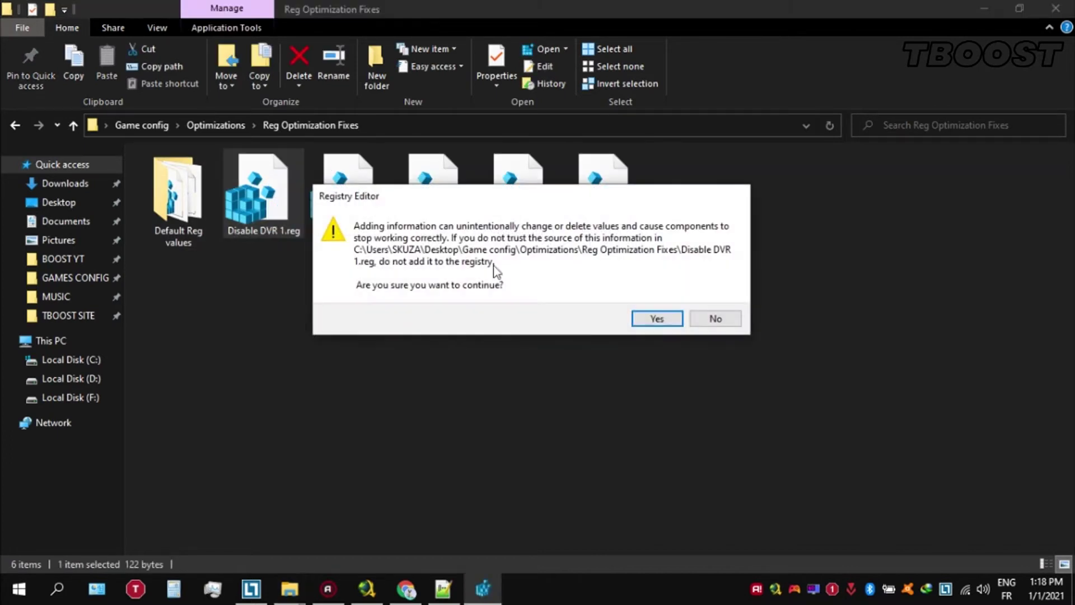
click(648, 317)
click(716, 296)
double_click(378, 230)
click(653, 314)
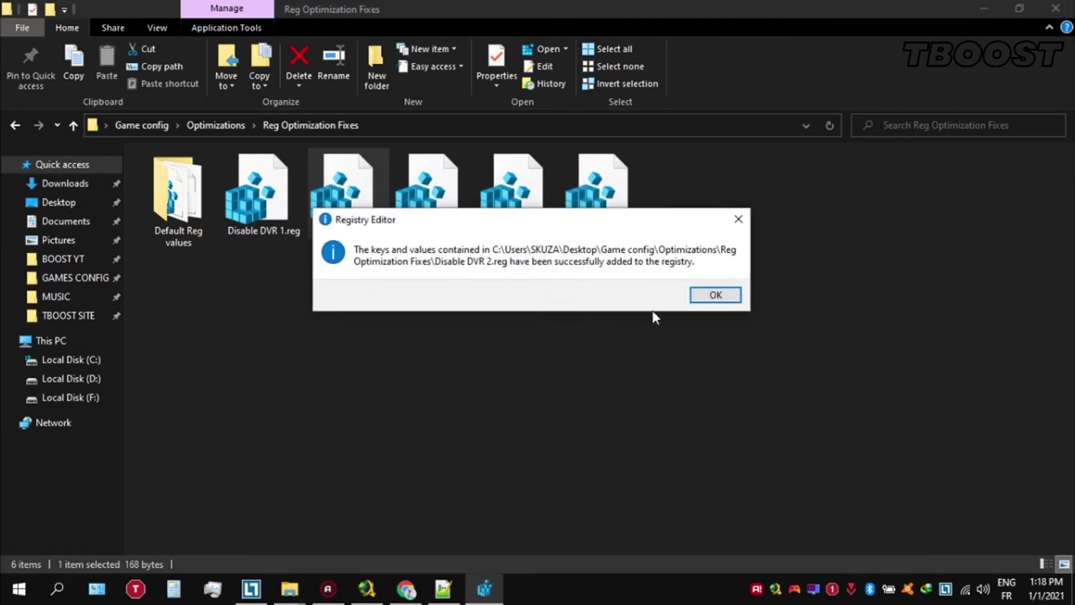
click(714, 294)
double_click(451, 216)
key(Return)
key(Return)
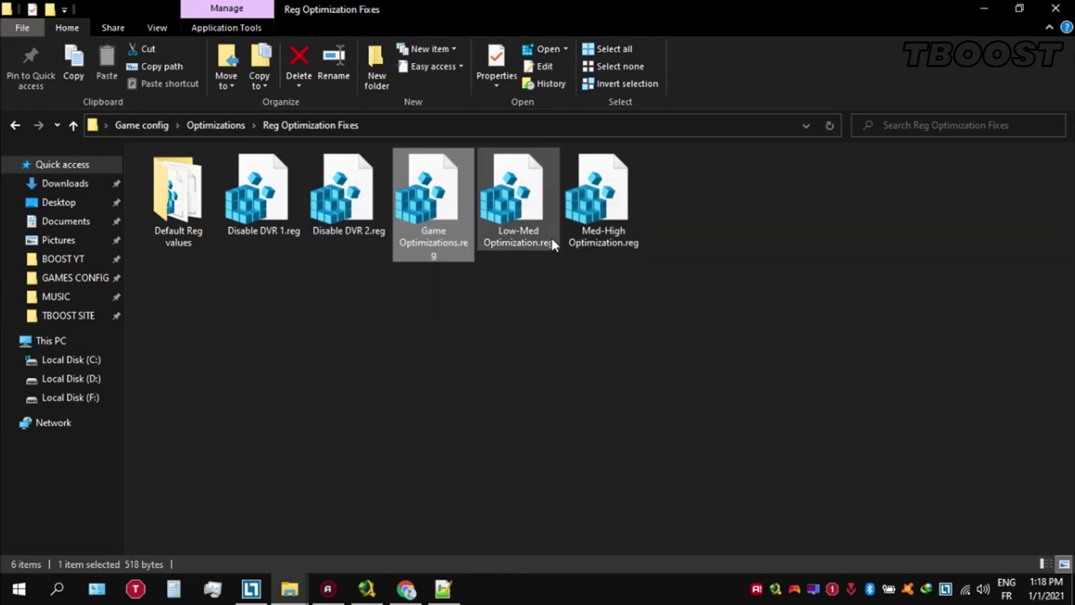
double_click(553, 237)
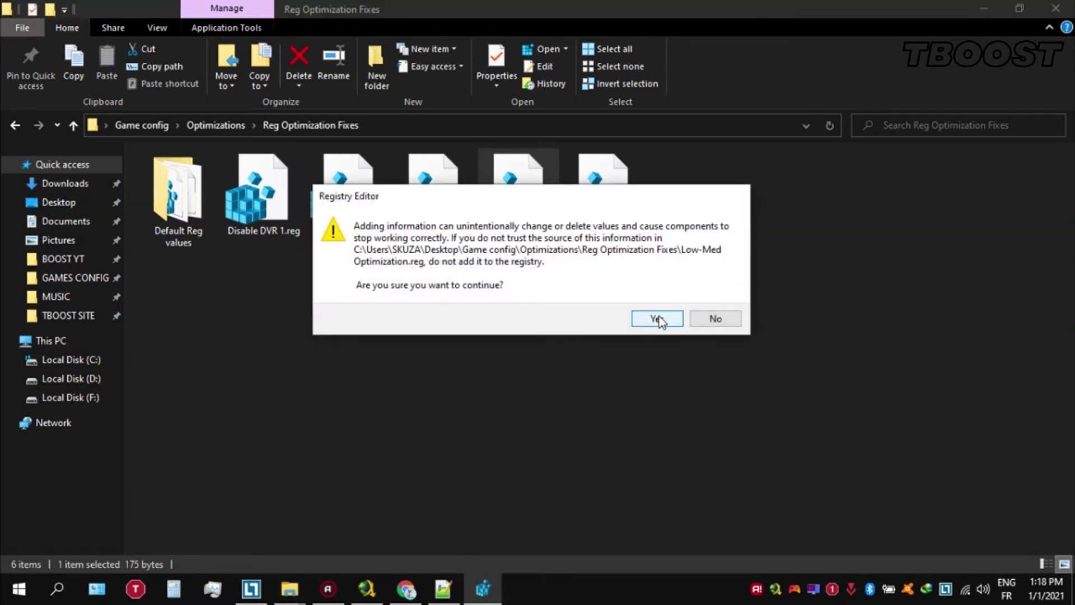
click(658, 319)
click(729, 293)
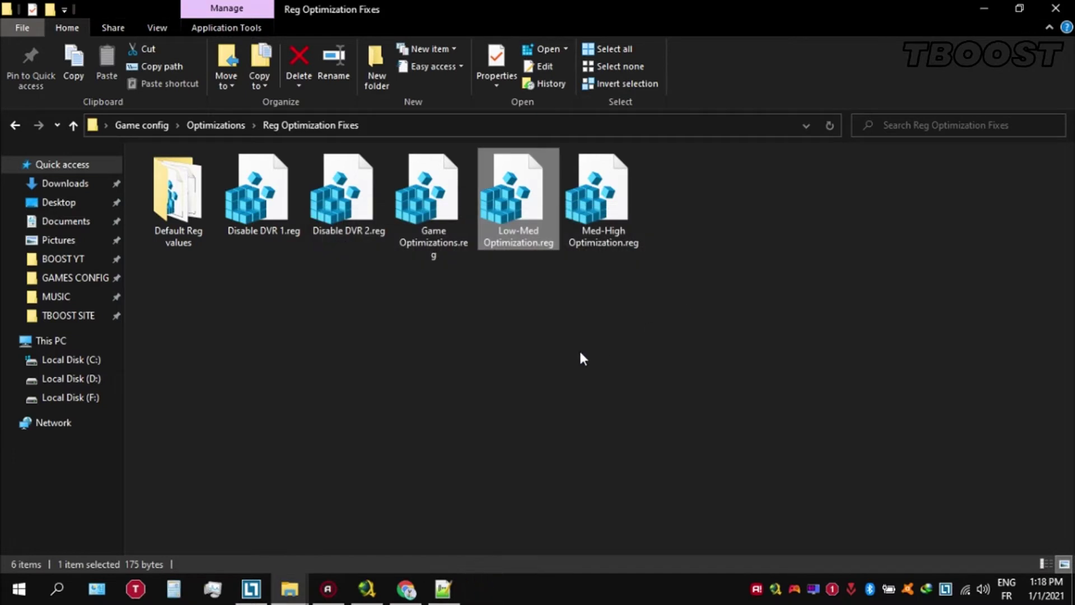
Step: Open Default Reg values, select the four Re-Enable files, then return to Reg Optimization Fixes
double_click(201, 213)
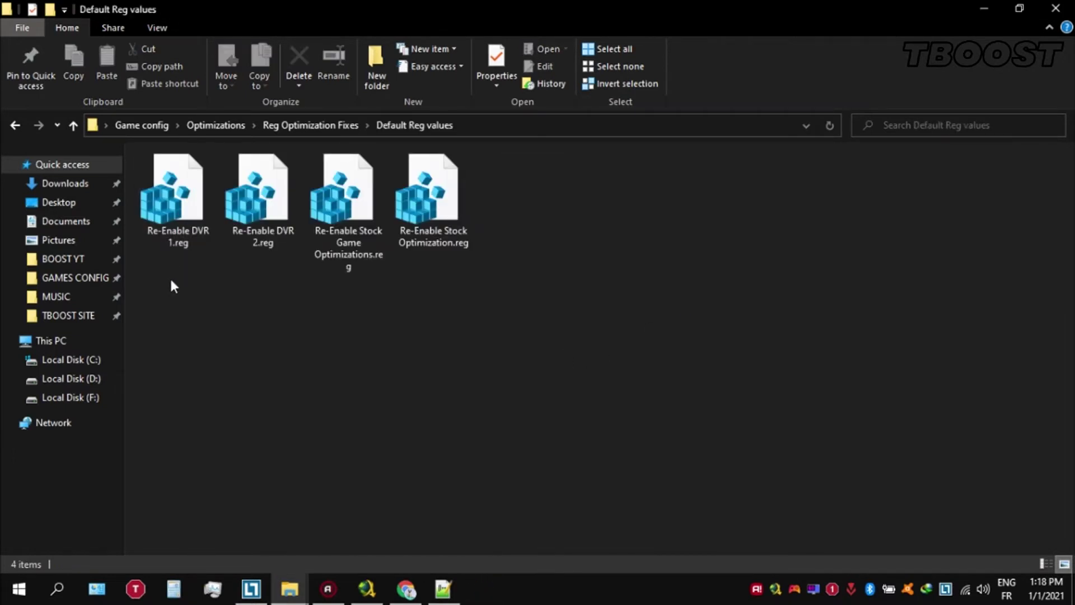
drag(173, 286, 488, 165)
drag(509, 170, 499, 181)
click(312, 125)
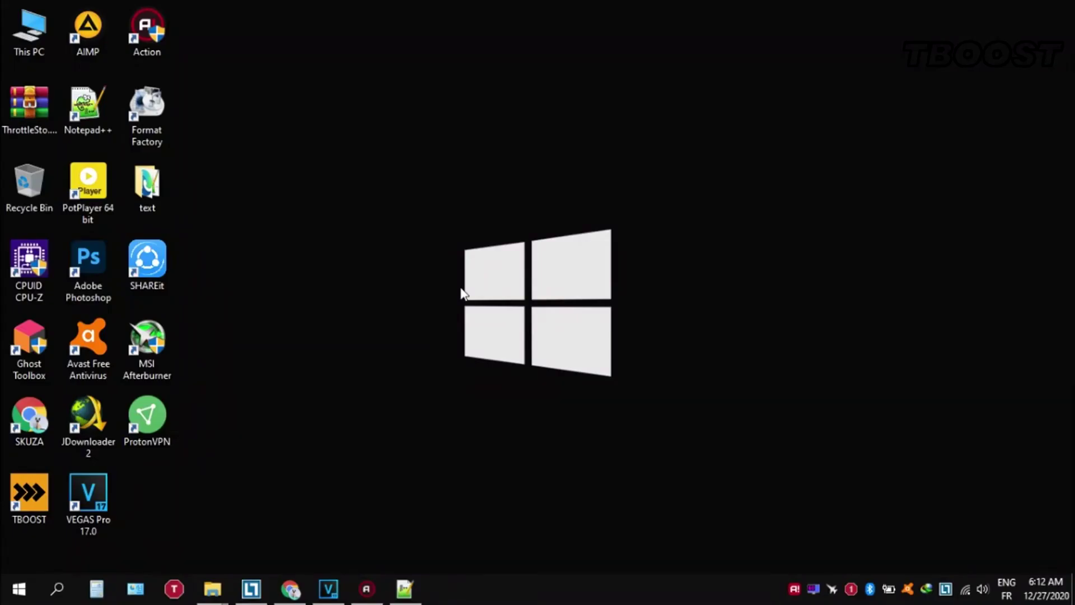
Step: Extract the ThrottleStop archive and launch ThrottleStop.exe from the ThrottleStop_8.70.6 folder
right_click(22, 119)
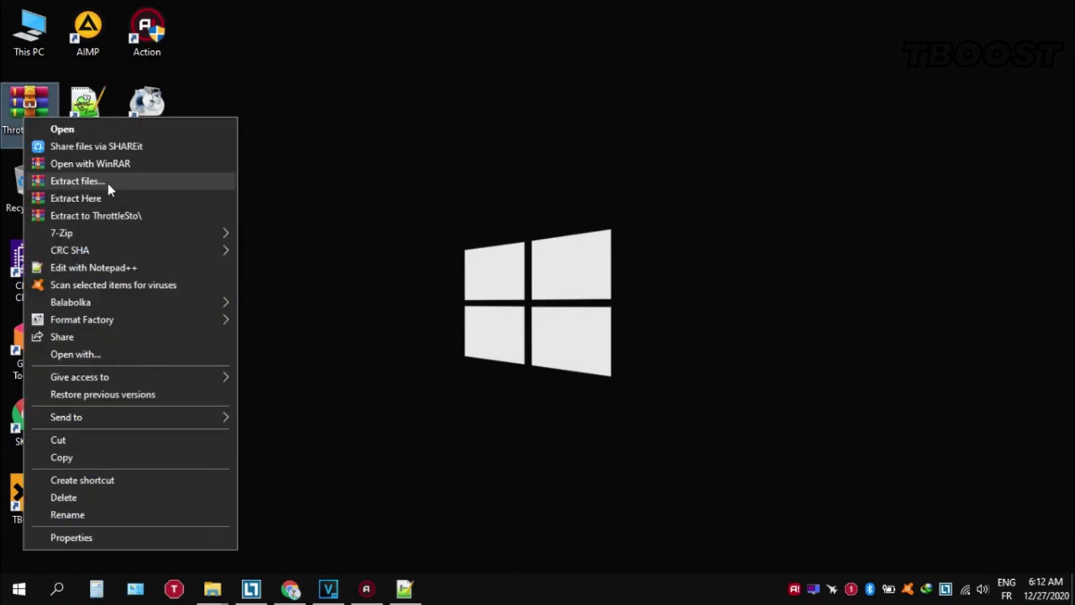
click(183, 199)
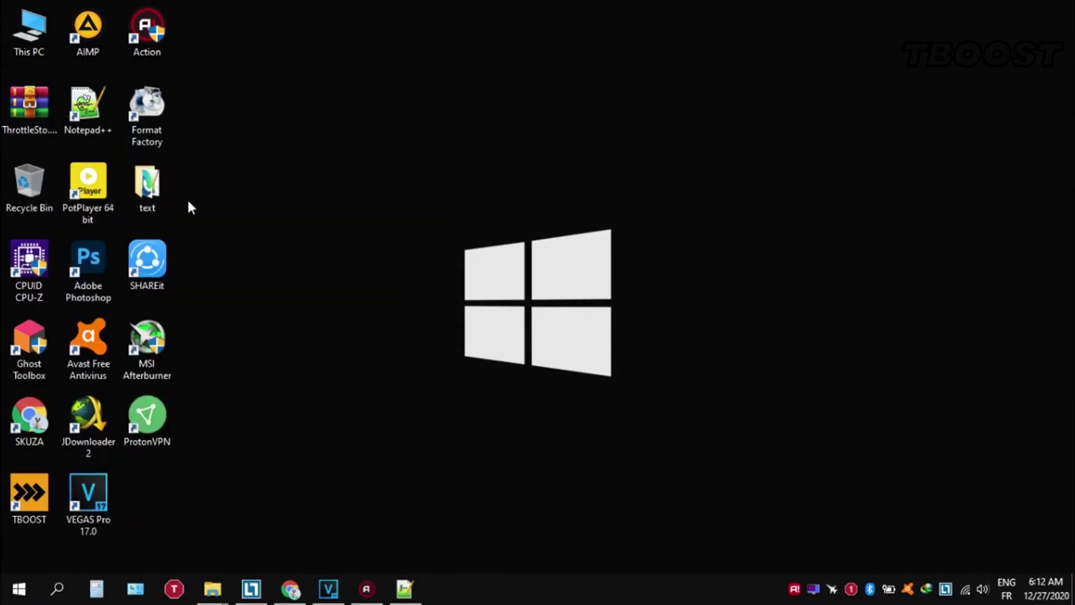
double_click(23, 118)
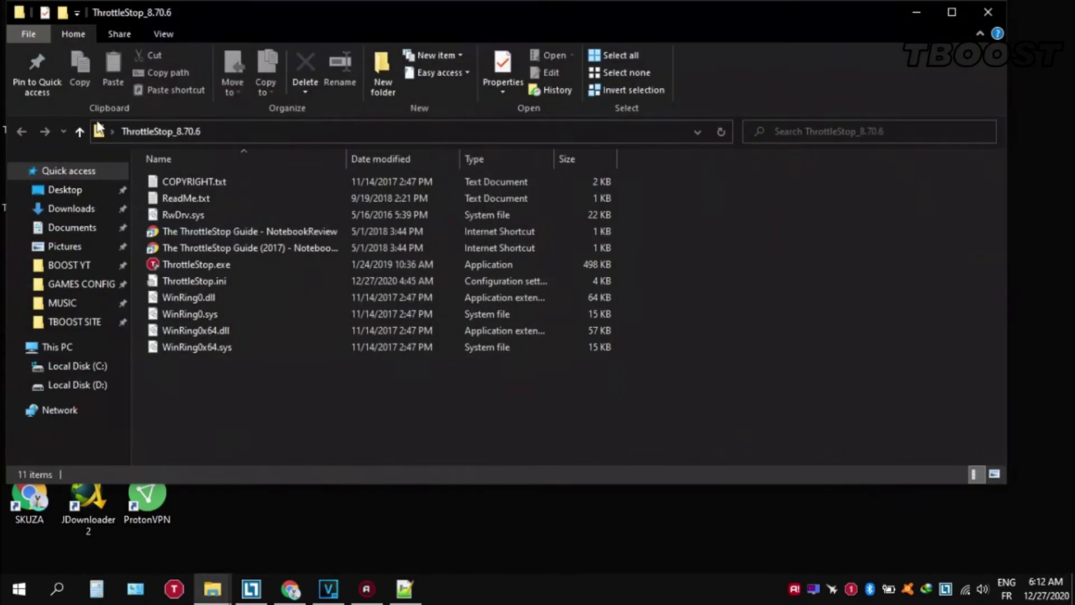
double_click(341, 2)
double_click(242, 259)
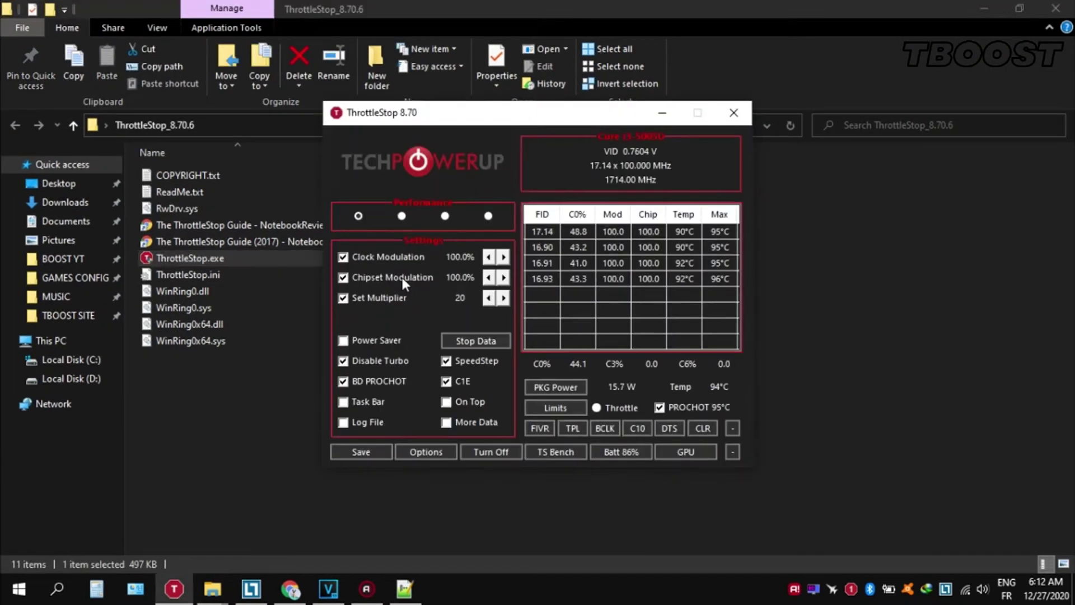
Step: Select ThrottleStop's Performance profile and save the settings
click(401, 216)
click(444, 216)
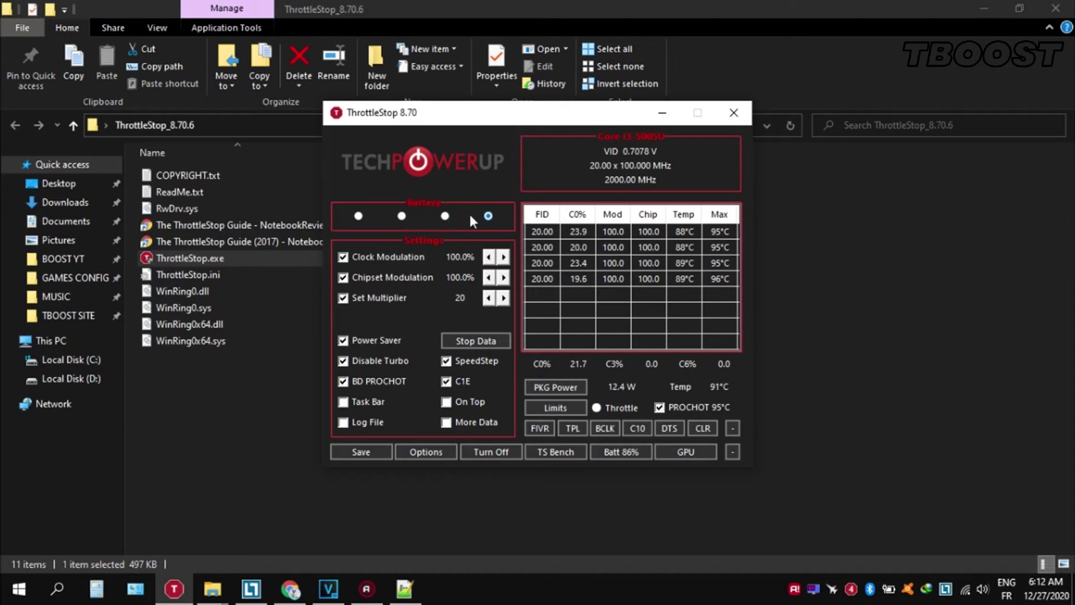
click(358, 216)
click(364, 452)
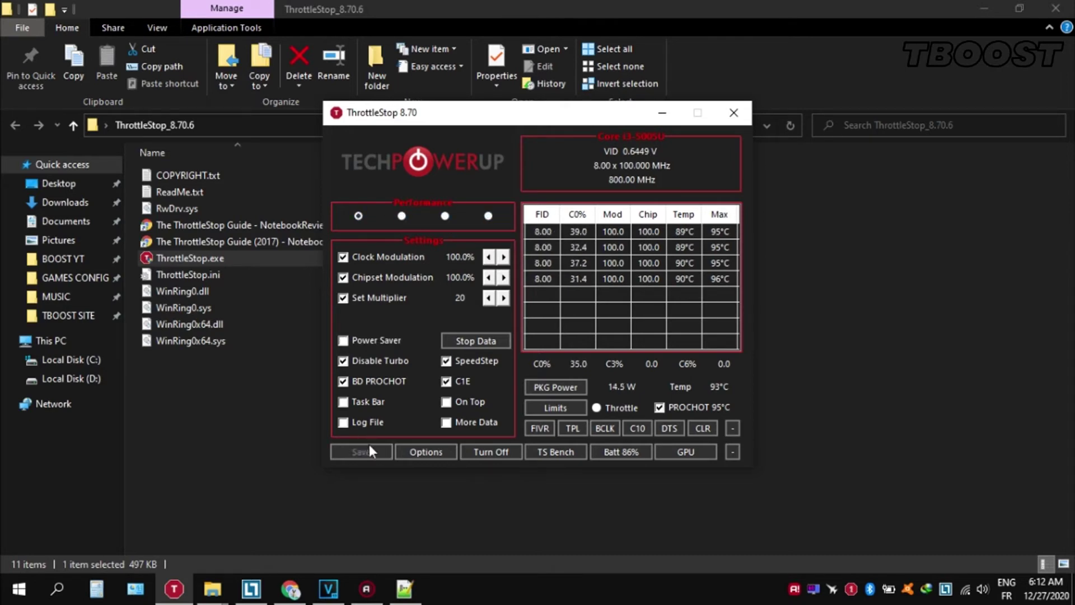
Step: In FIVR, keep Unlock Adjustable Voltage on and set the core Offset Voltage to -49.8 mV
click(538, 429)
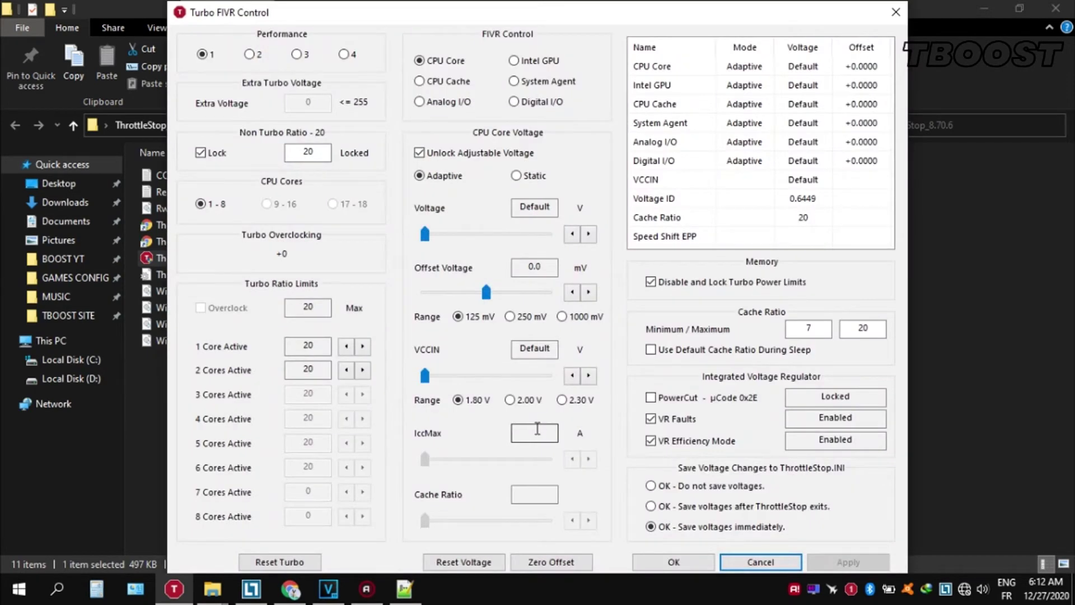
click(478, 154)
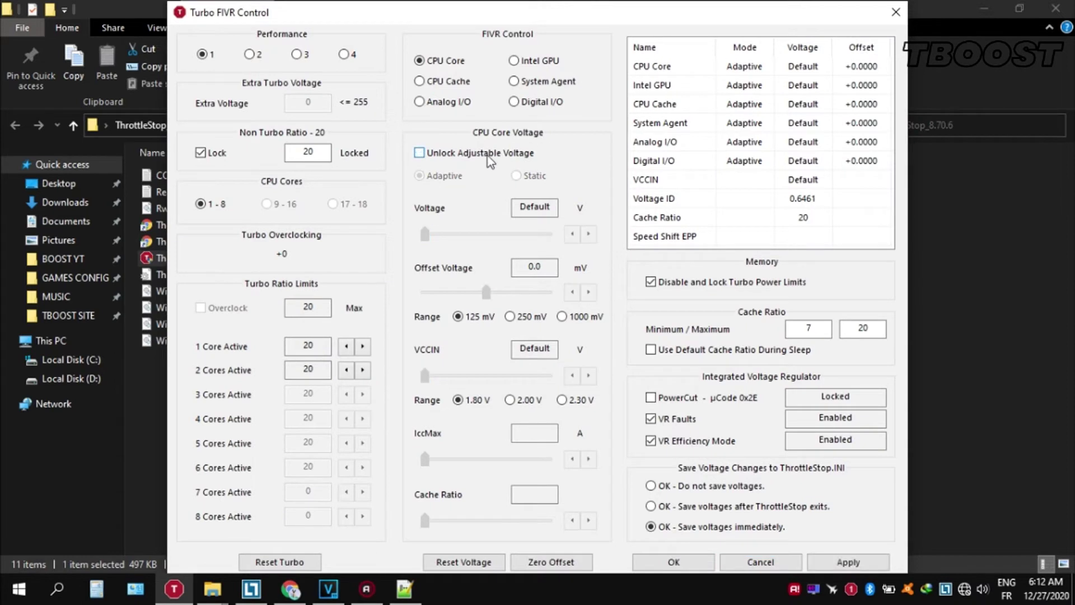
click(486, 156)
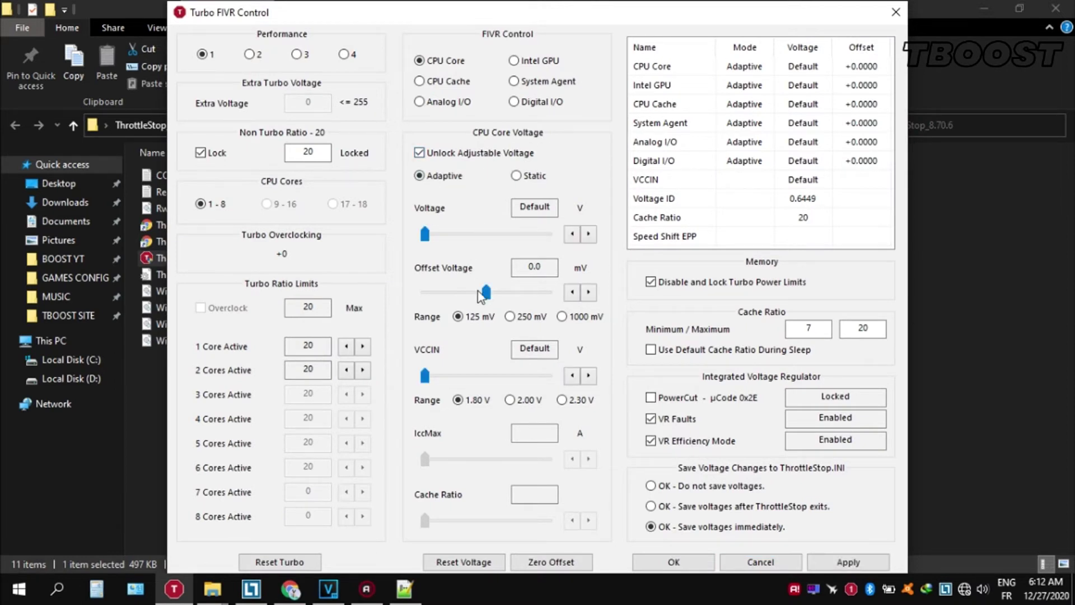
drag(482, 295, 463, 295)
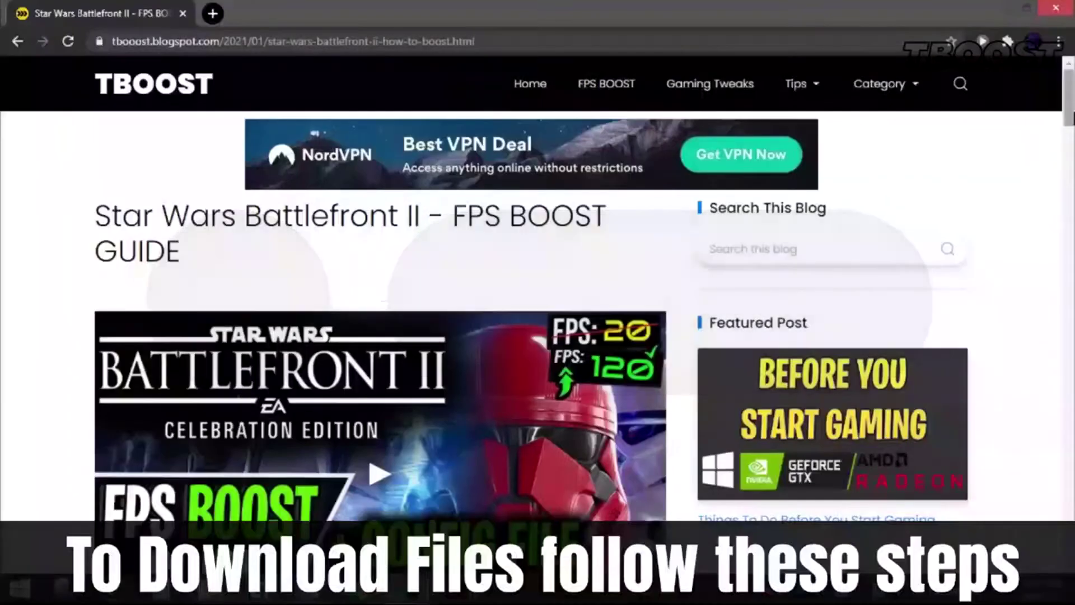
Step: Start the config file download from the blog's DOWNLOAD CONFIG FILE link
scroll(538, 308, down, 15)
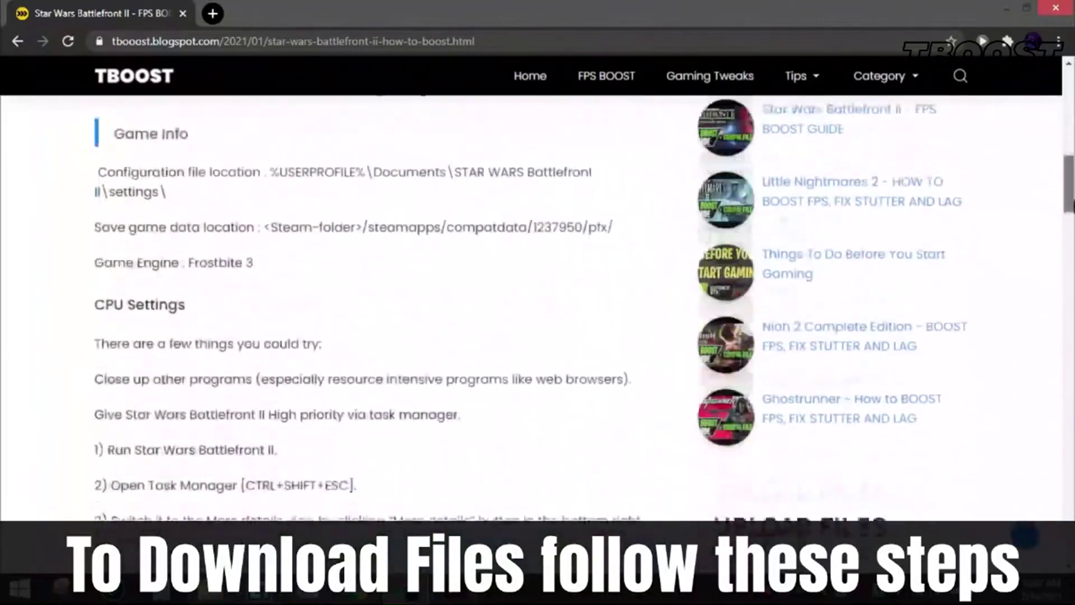
scroll(538, 308, down, 15)
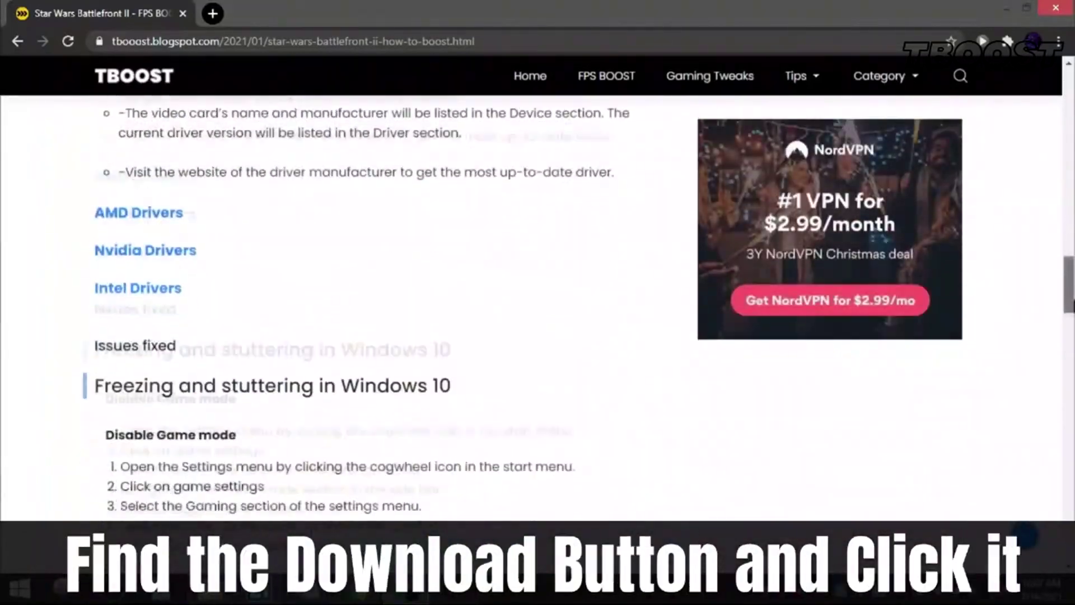
scroll(538, 308, down, 15)
click(442, 387)
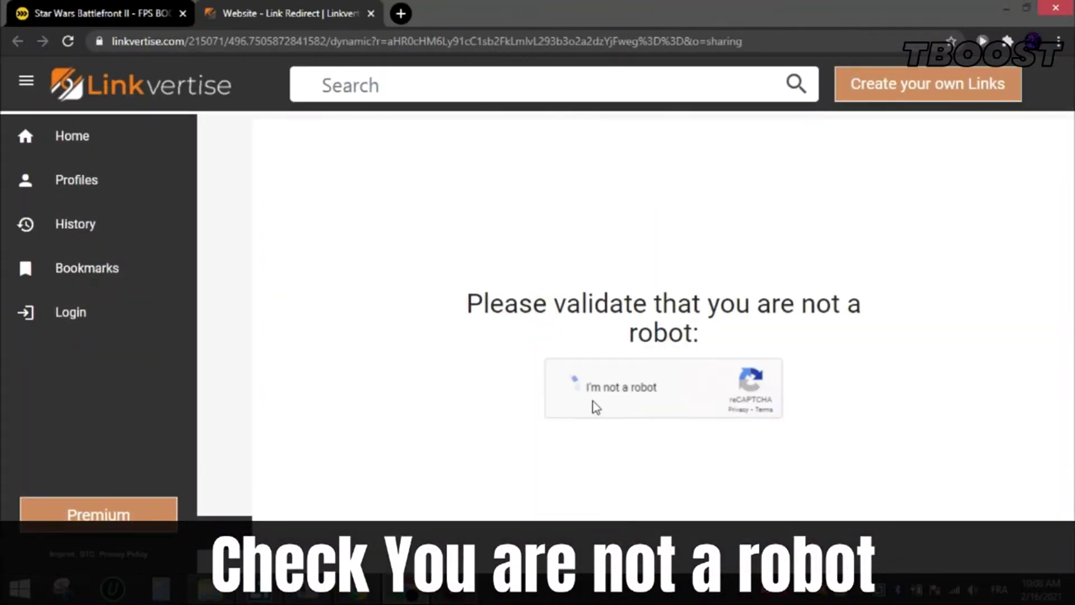
Step: Pass the Linkvertise robot check and choose Free Access with Ads
click(560, 386)
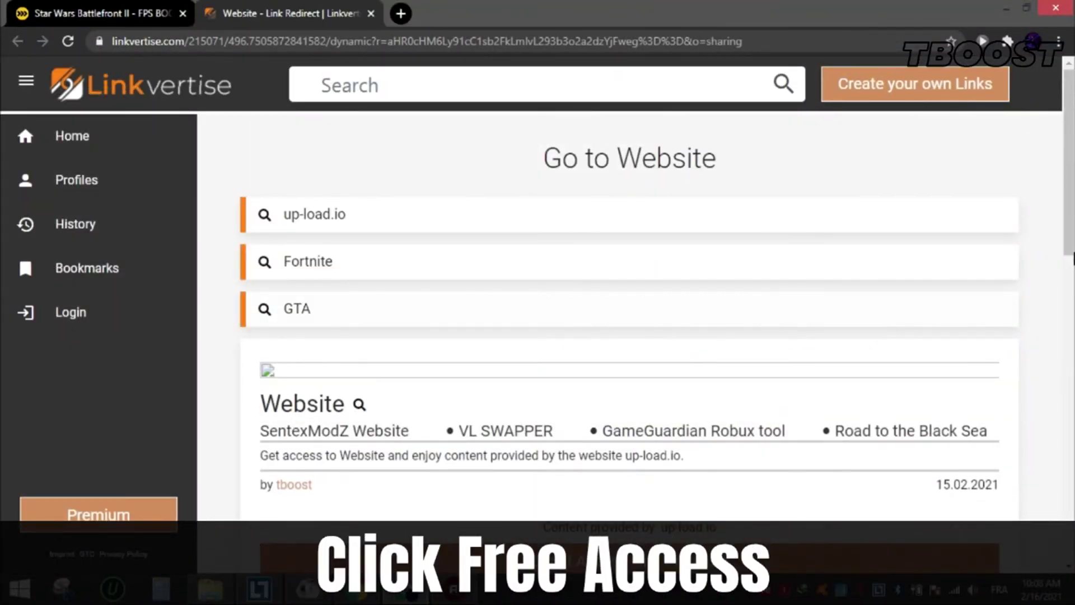
scroll(629, 342, down, 3)
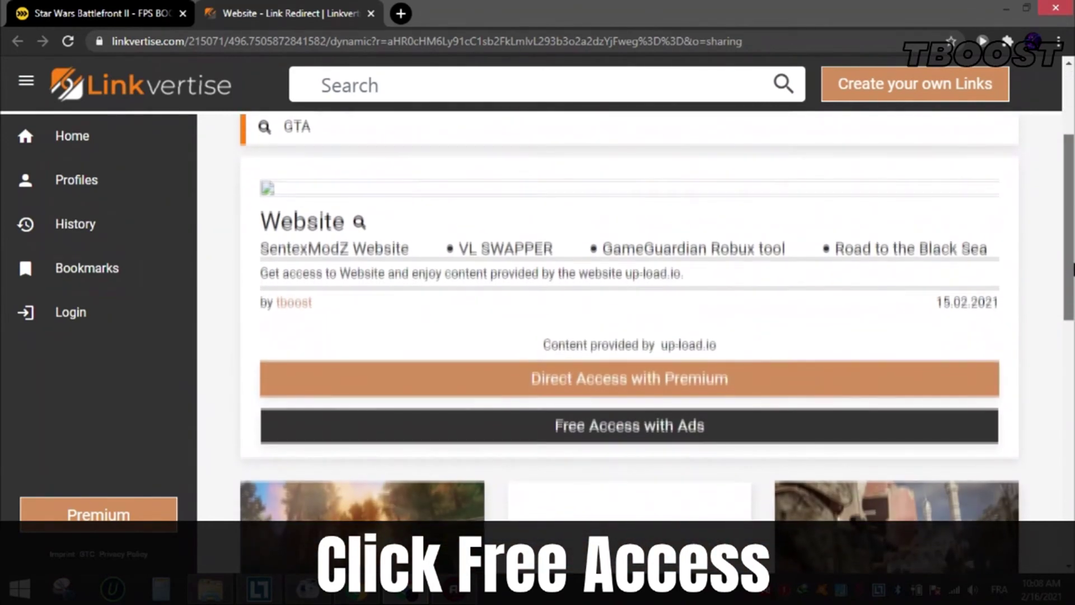
click(587, 435)
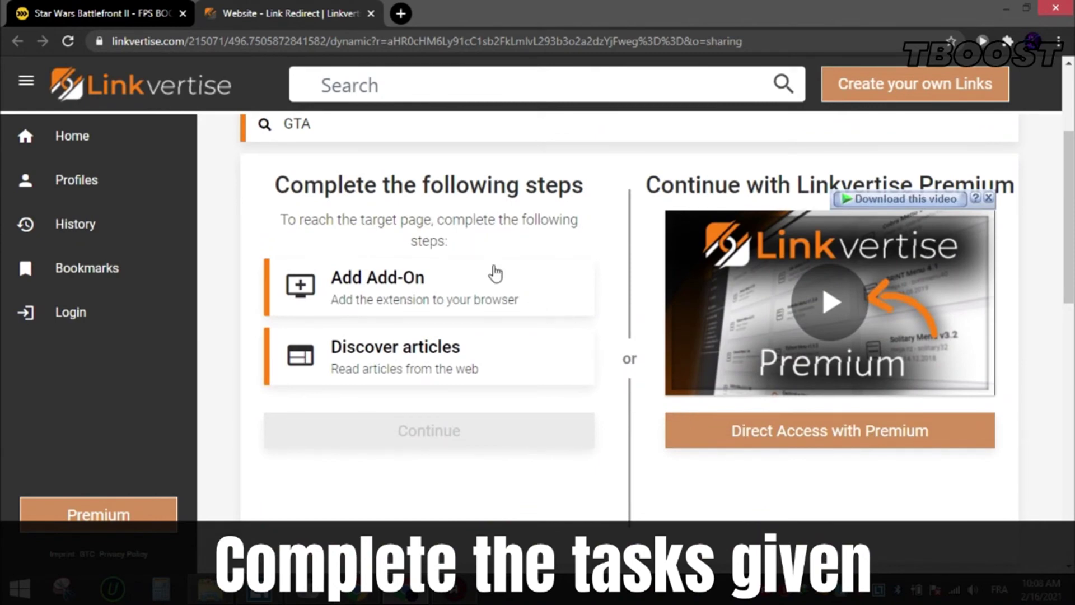
Step: Complete the add-on and Discover articles tasks, close the popup, and continue to the download
click(470, 280)
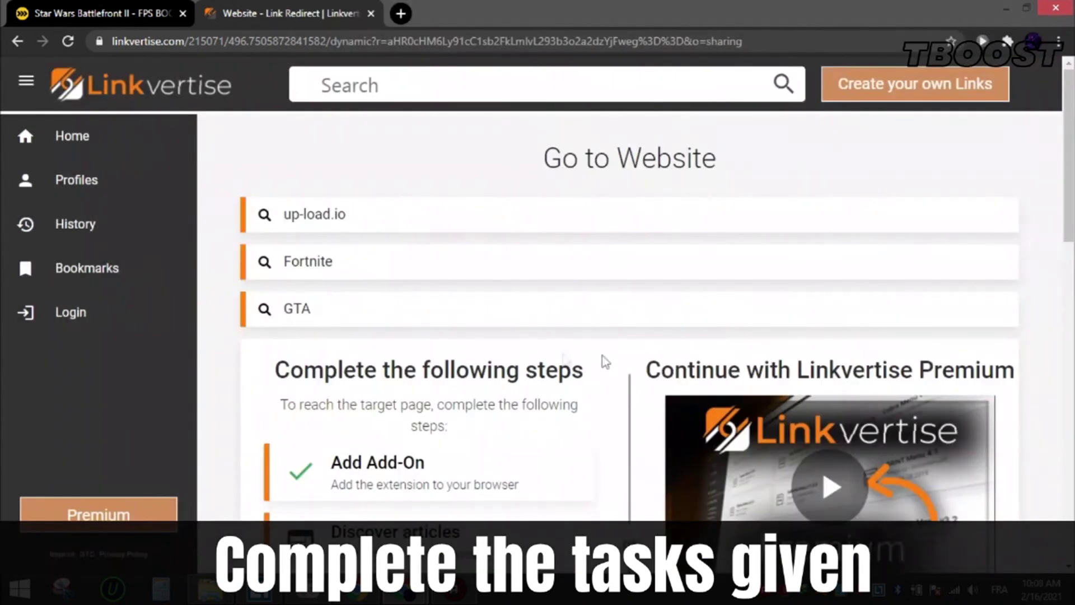
scroll(602, 355, down, 3)
click(455, 344)
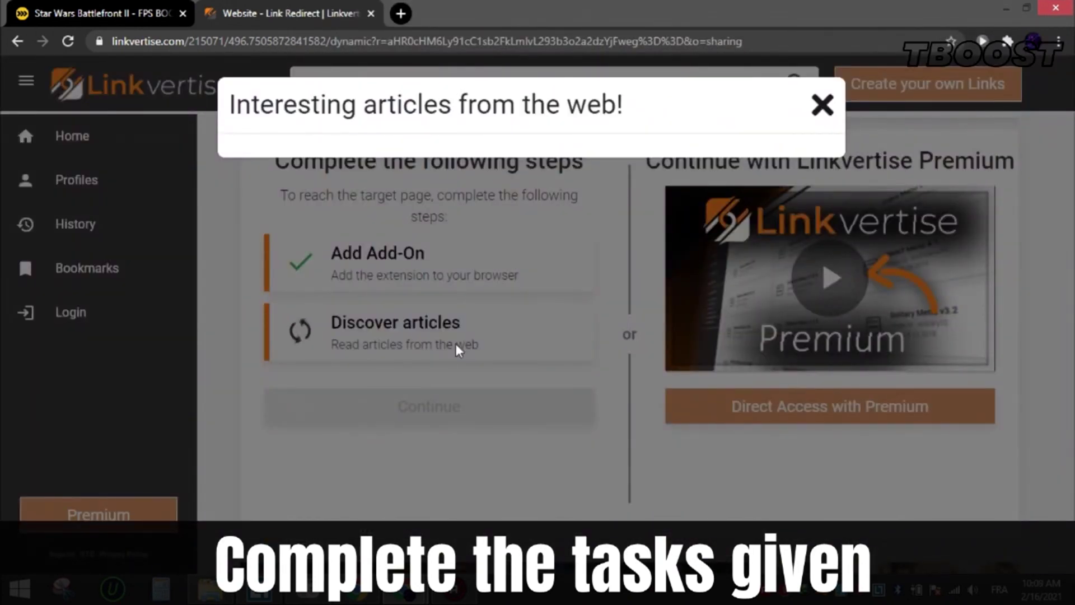
click(821, 106)
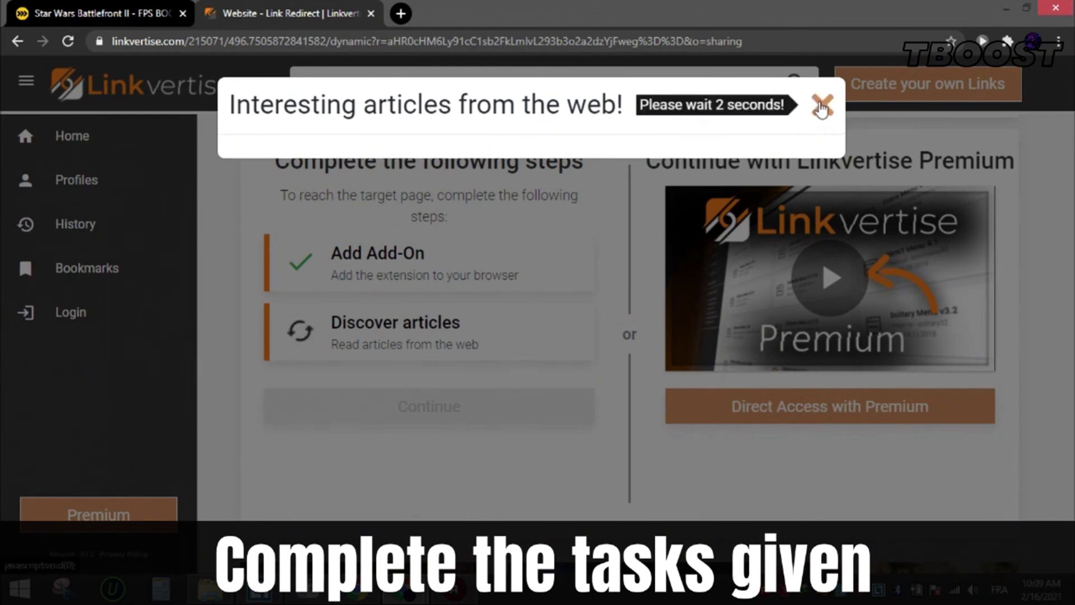
click(821, 108)
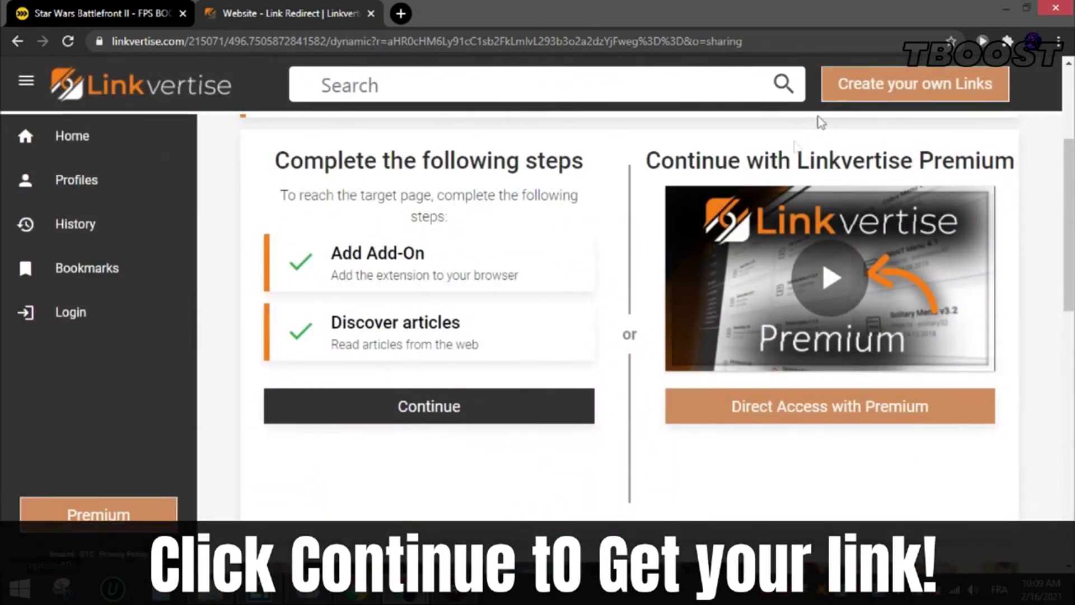
click(516, 409)
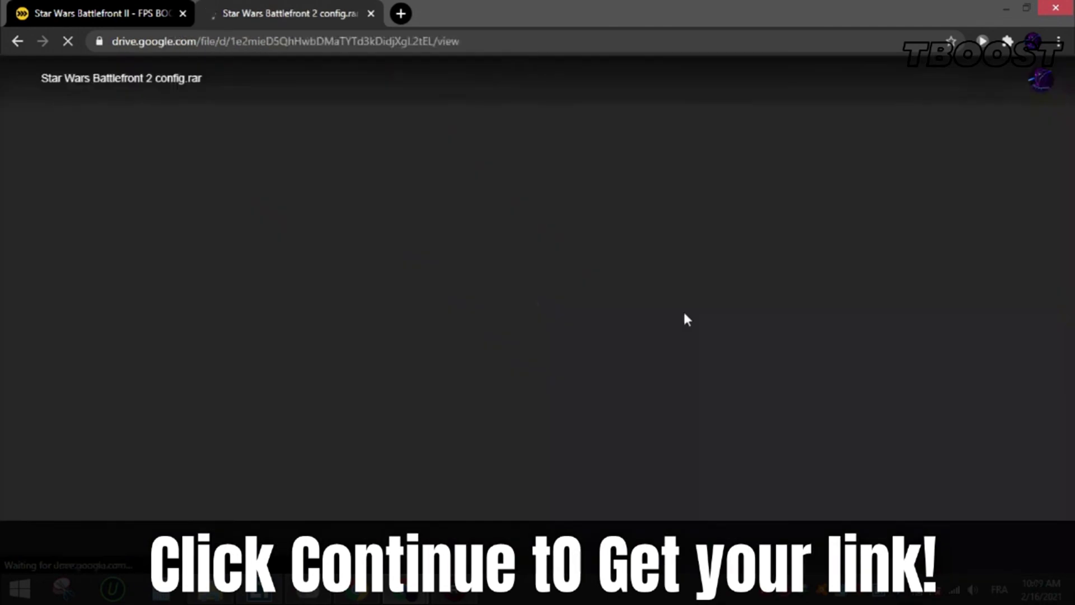